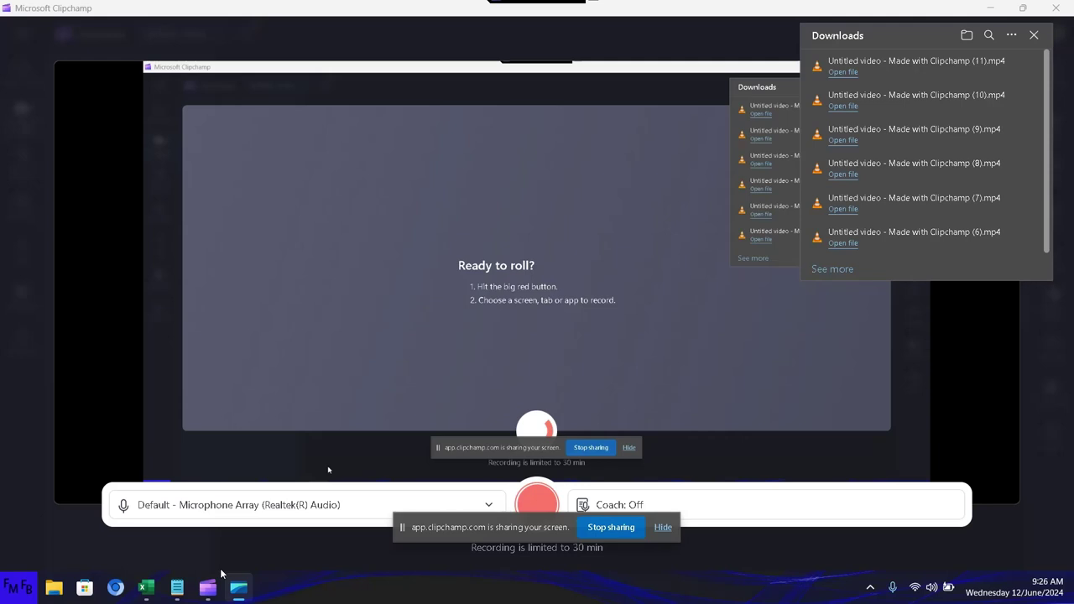
In Notepad, write the English and Spanish intro about using CHOOSE to sum a specific month's values.
left_click(176, 587)
type("I")
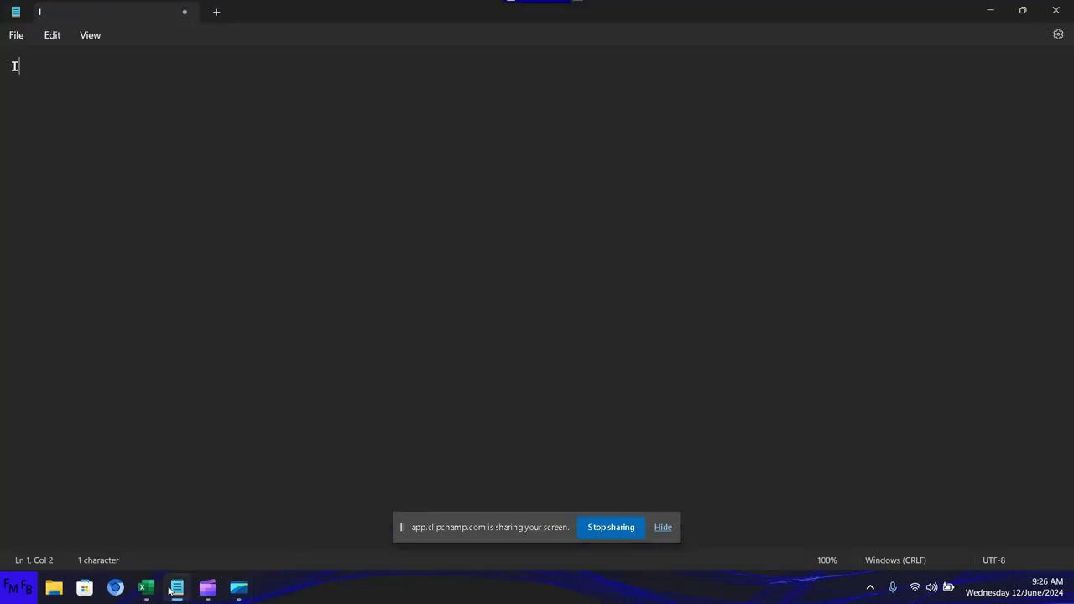
type("n this vi")
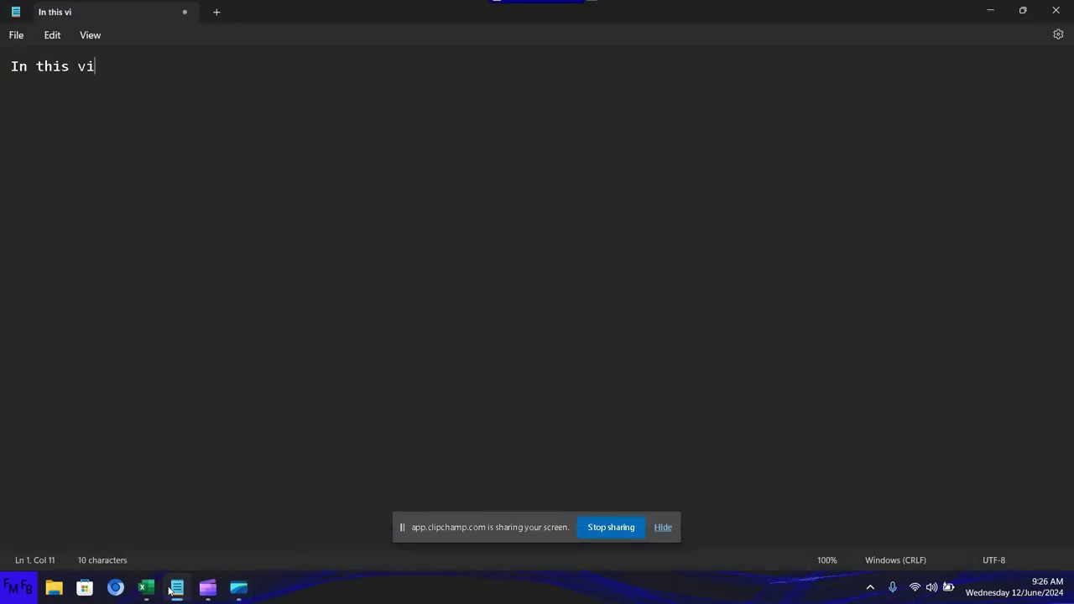
type("deo, ")
type("I will show")
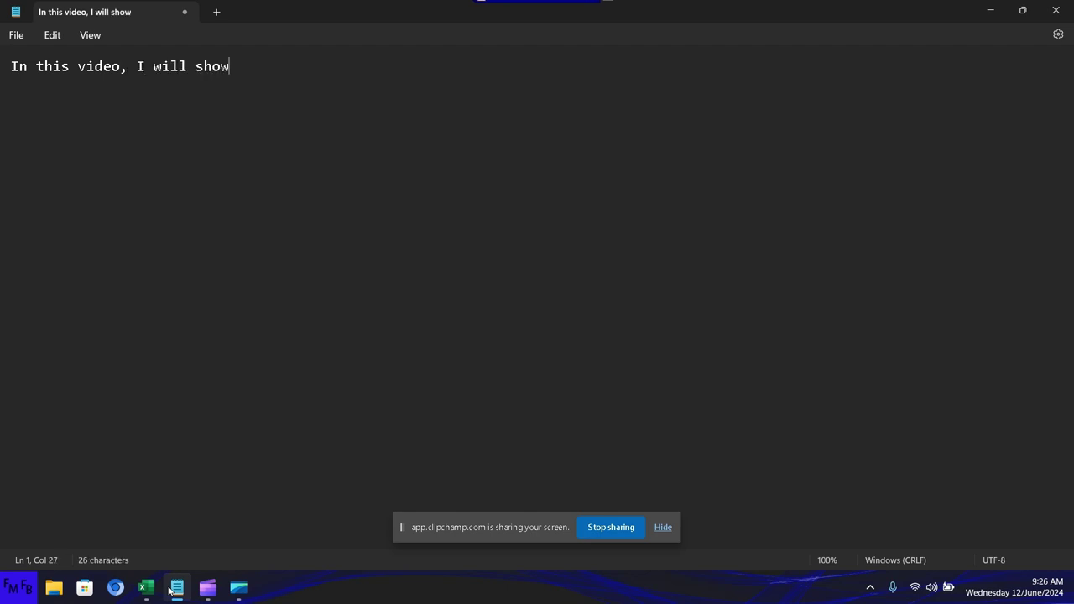
type(" you how t")
type("o use cho")
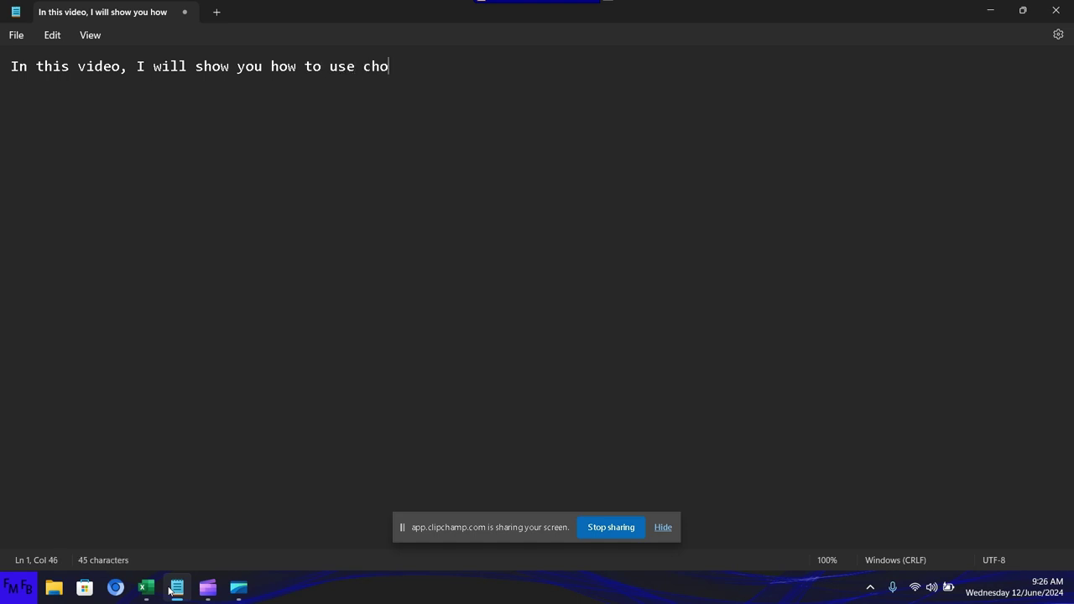
type("ose to sum ")
type("the value")
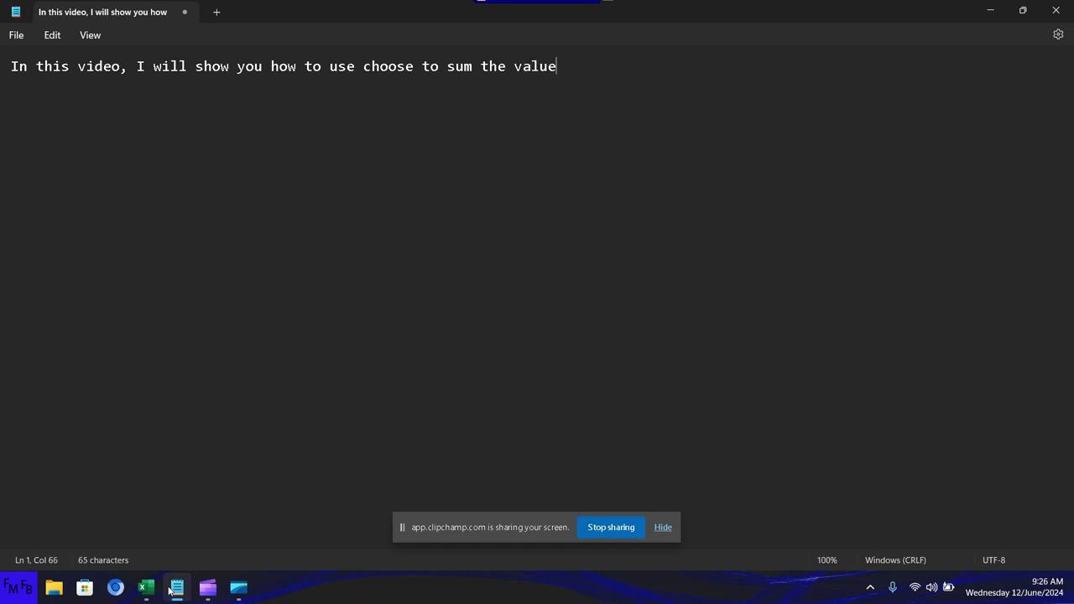
type("s for a sp")
type("ecific ")
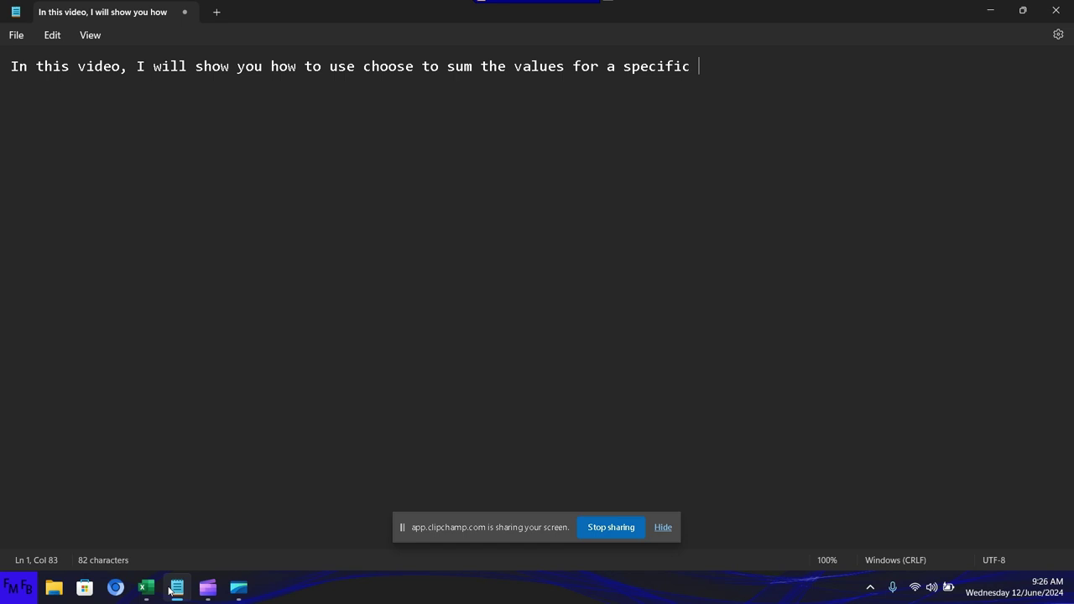
type("month.")
type("/E")
type("n este vid")
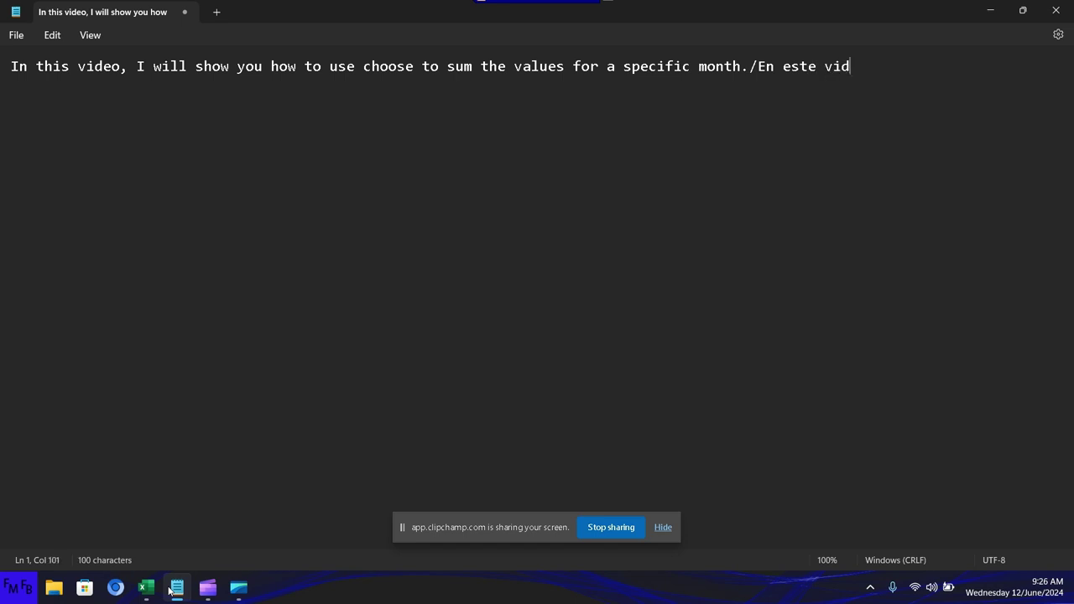
type("eo, yo les ")
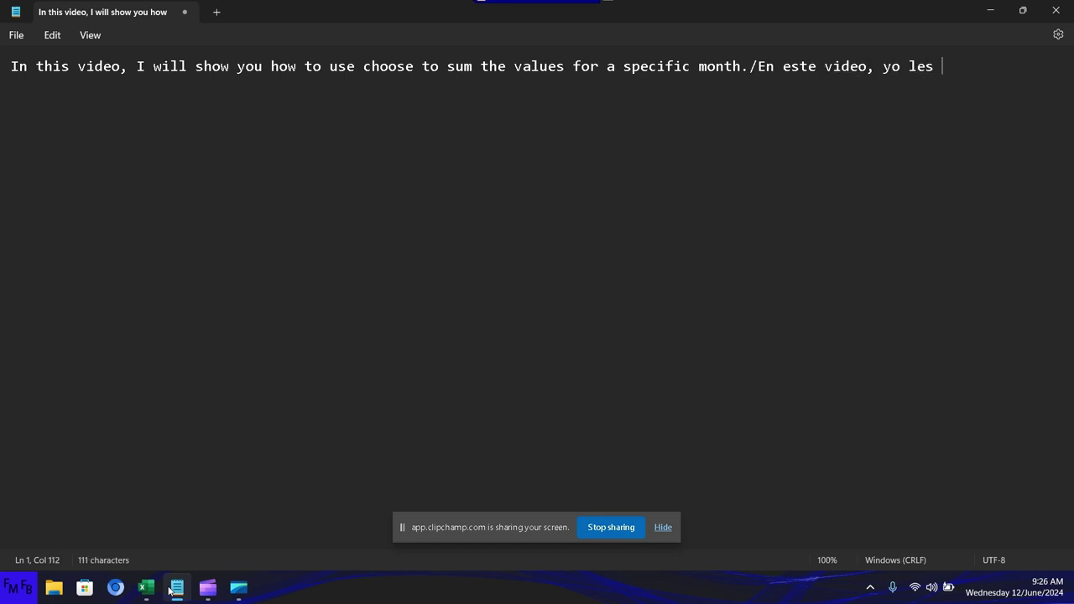
type("mostrar")
type("é")
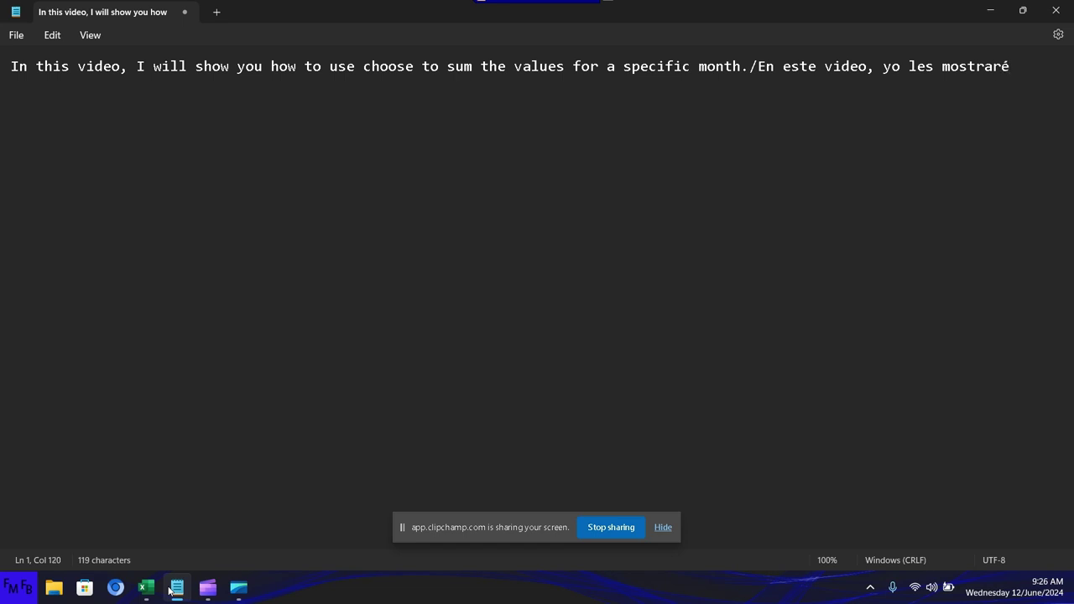
type(" como usar")
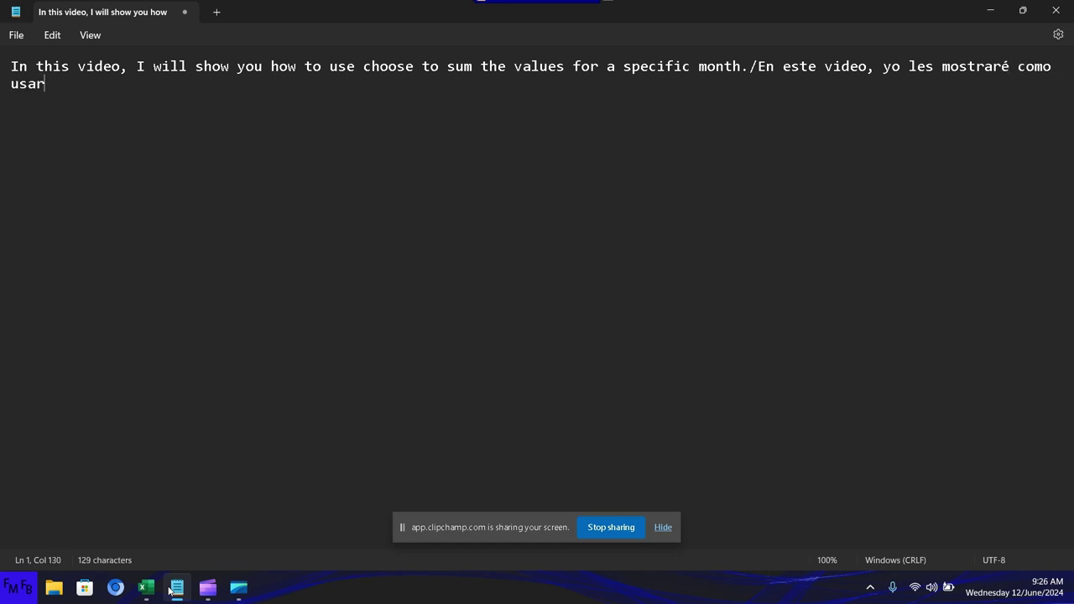
type(" choose ")
type("para")
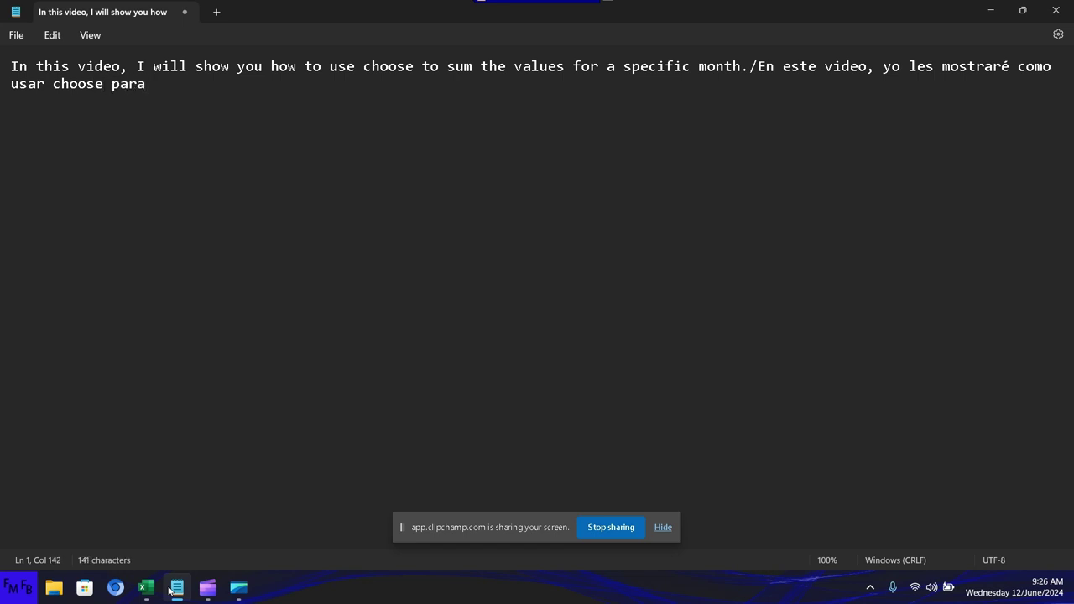
type(" sumar ")
type("los valores")
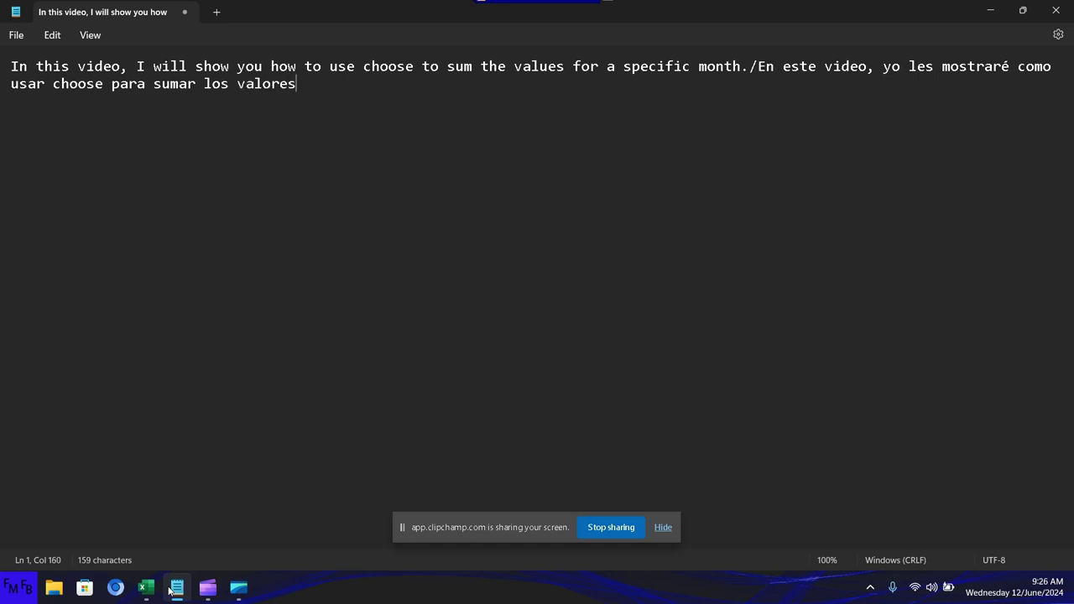
type(" de un ")
type("mes en esp")
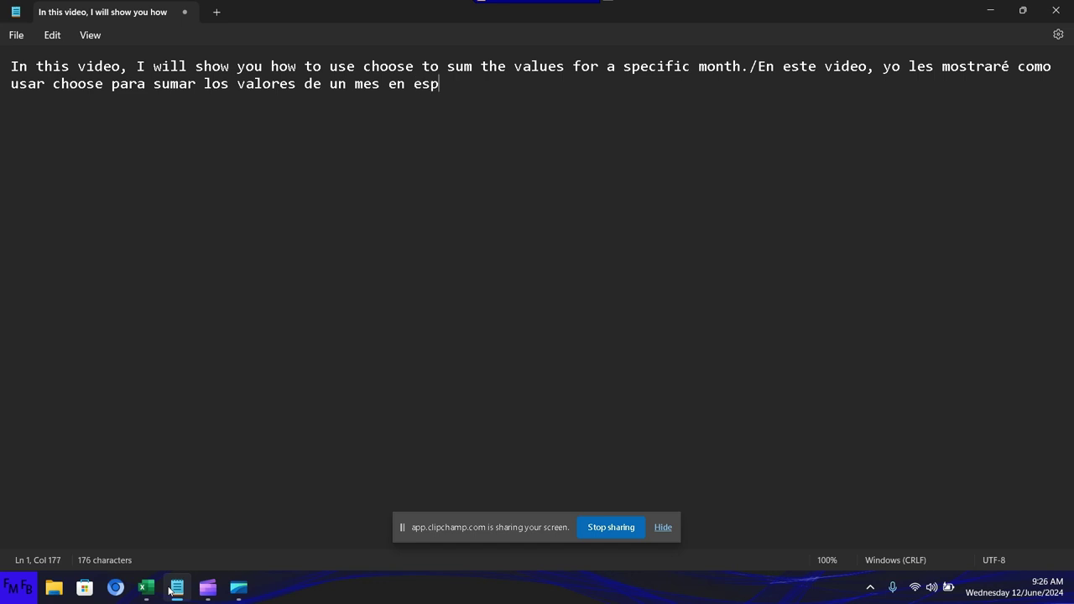
type("ecifico.")
Select the old sales table in Excel and delete all its values.
left_click(140, 589)
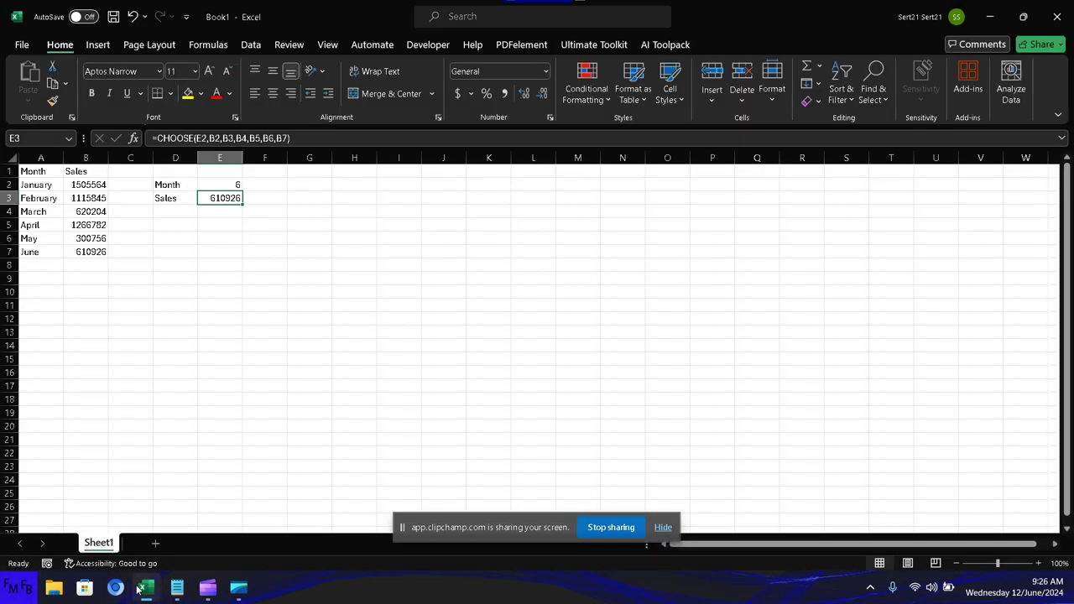
key("Down")
key("Down")
key("Down")
key("Down")
key("Down")
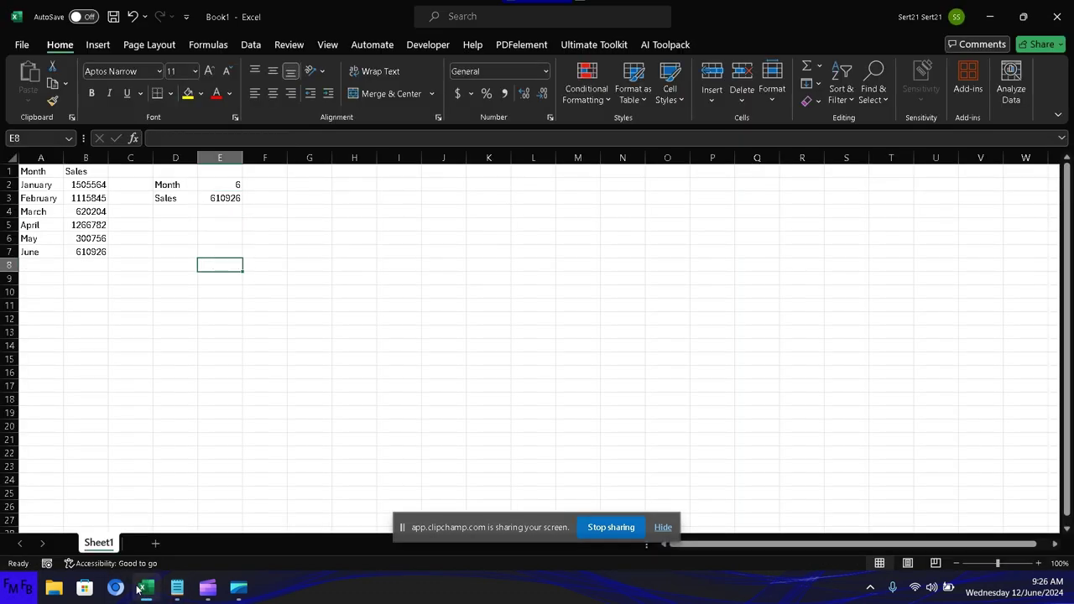
key("ctrl+shift+Home")
key("Delete")
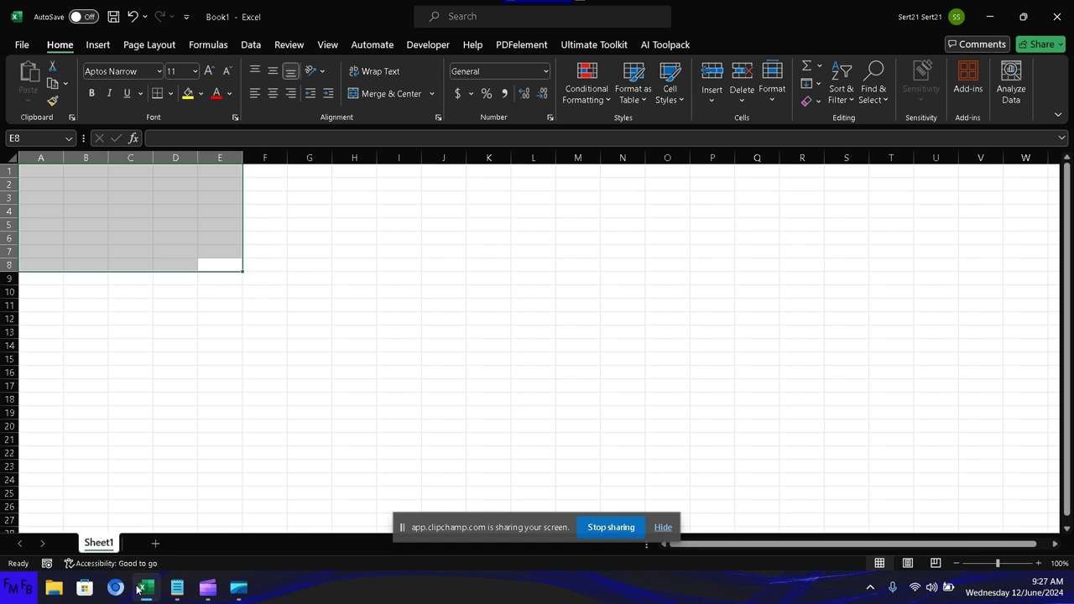
Enter the headers No, January and February in A2:C2.
key("Left")
key("Up")
key("Up")
key("Up")
key("Up")
key("Up")
key("Up")
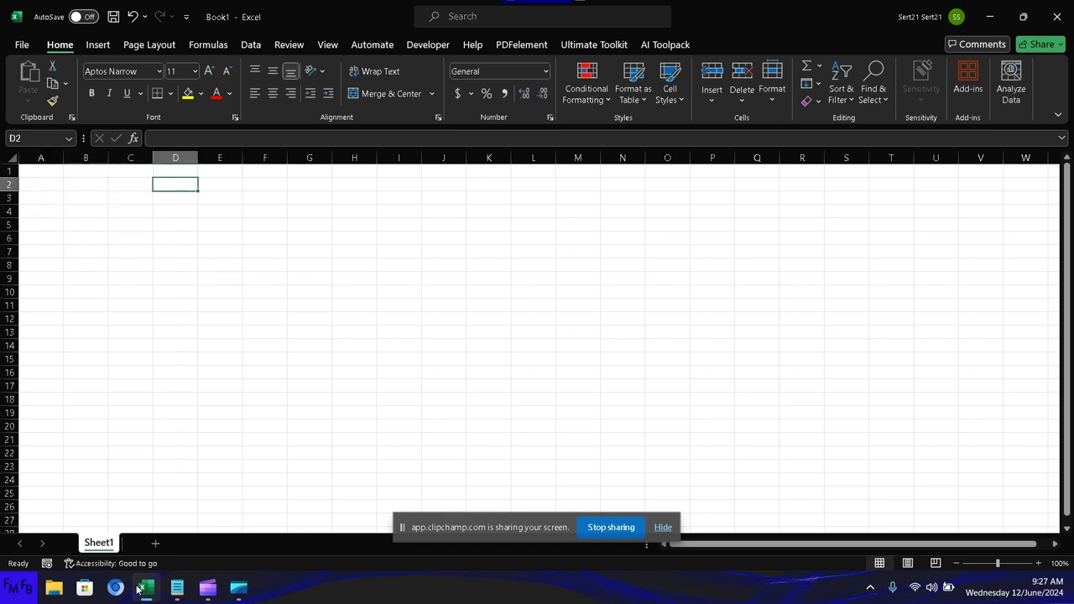
key("Left")
key("Left")
key("Left")
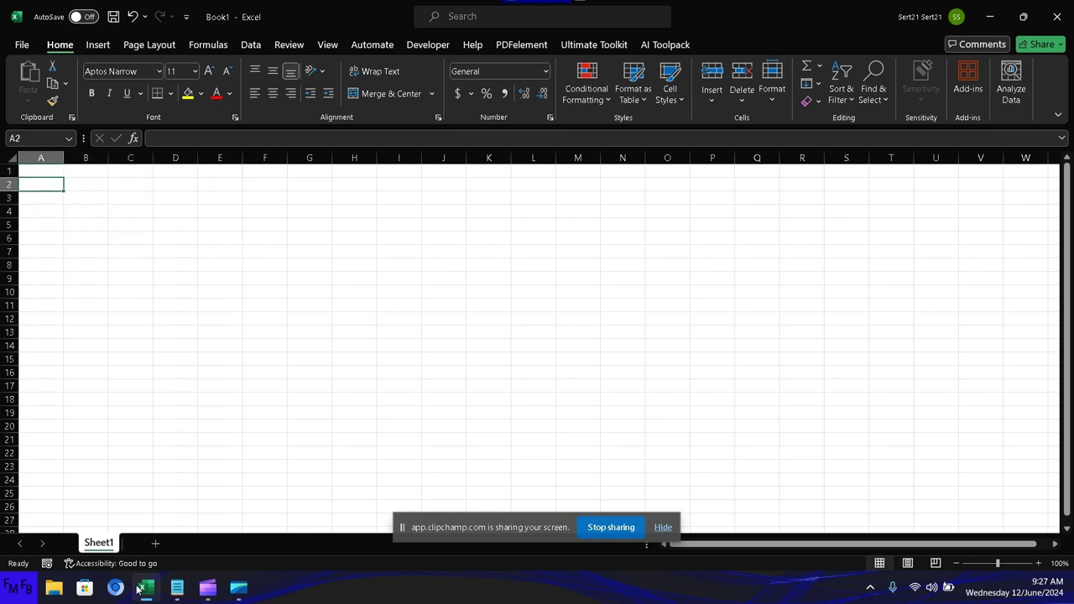
type("No")
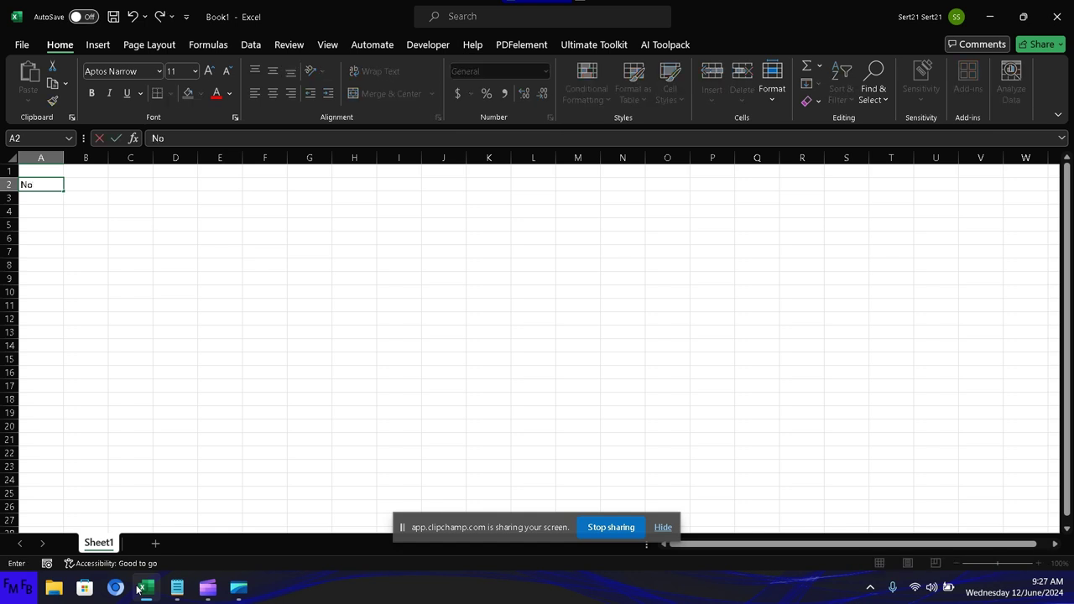
key("Tab")
type("Ja")
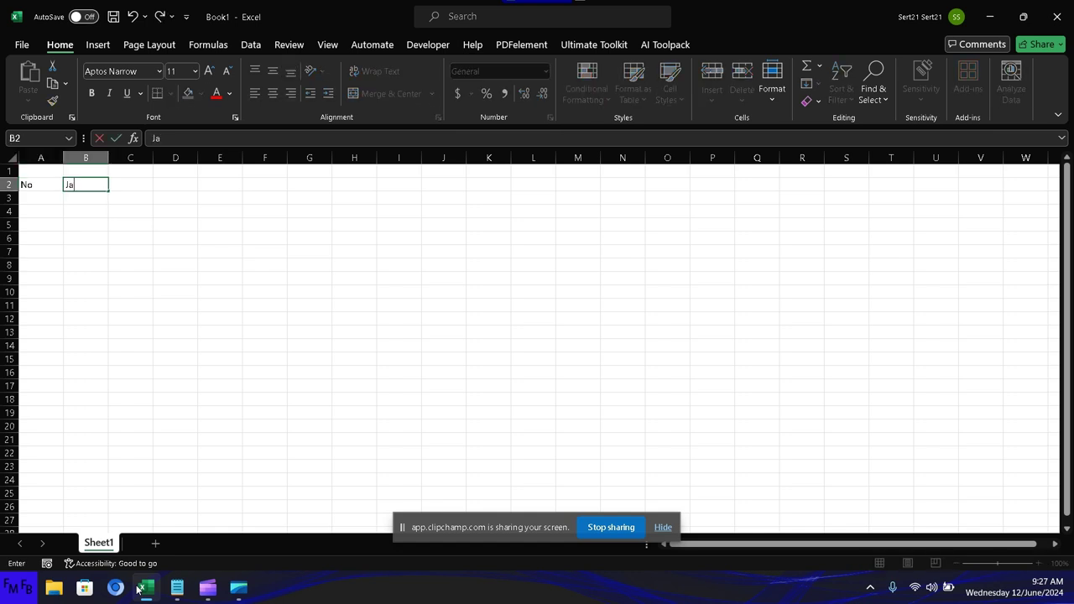
type("nuary")
key("Tab")
type("Febr")
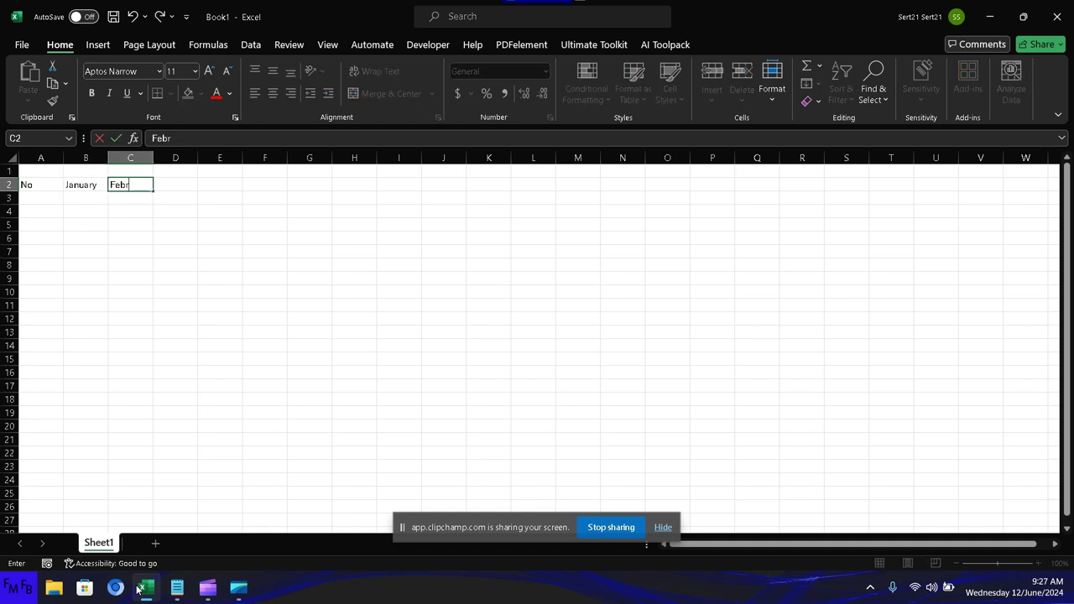
type("ura")
type("ry")
key("Tab")
Continue the header row with March, April, May and June in D2:G2.
type("Marc")
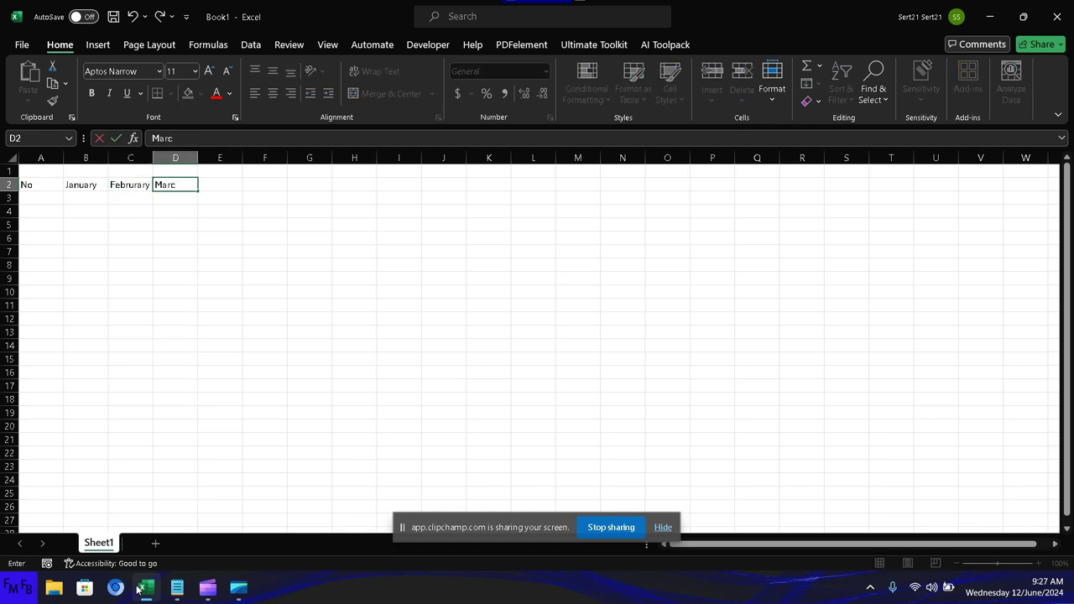
type("h")
key("Tab")
type("Apr")
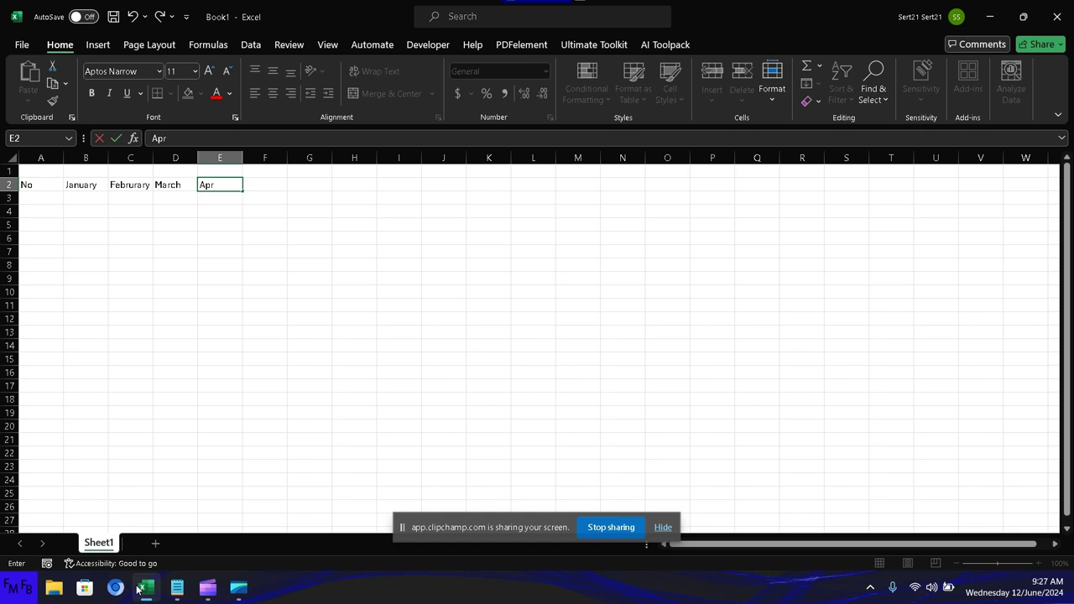
type("il")
key("Tab")
type("May")
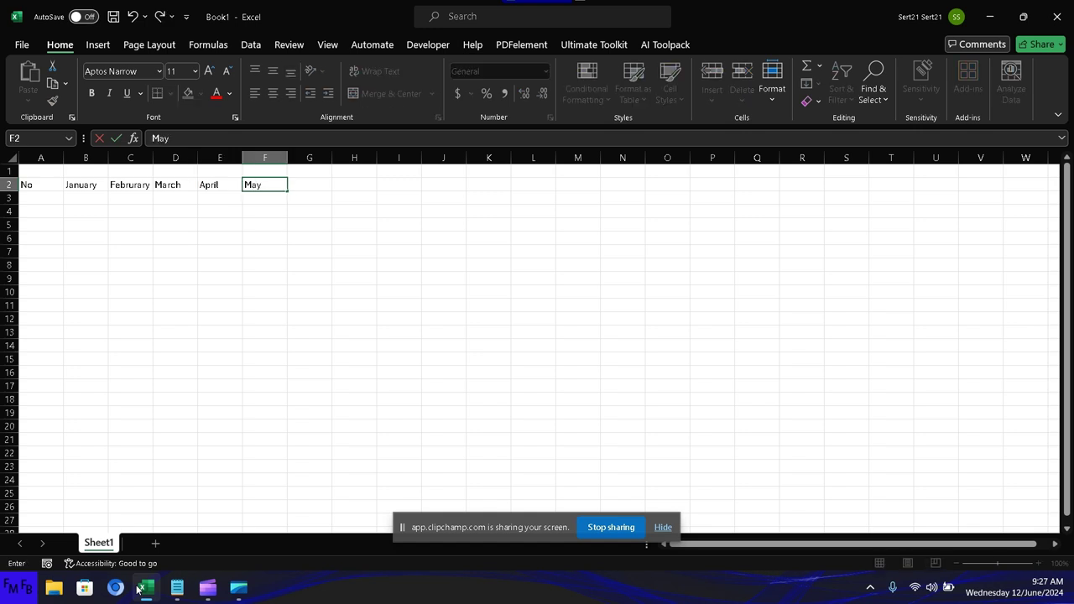
key("Tab")
type("June")
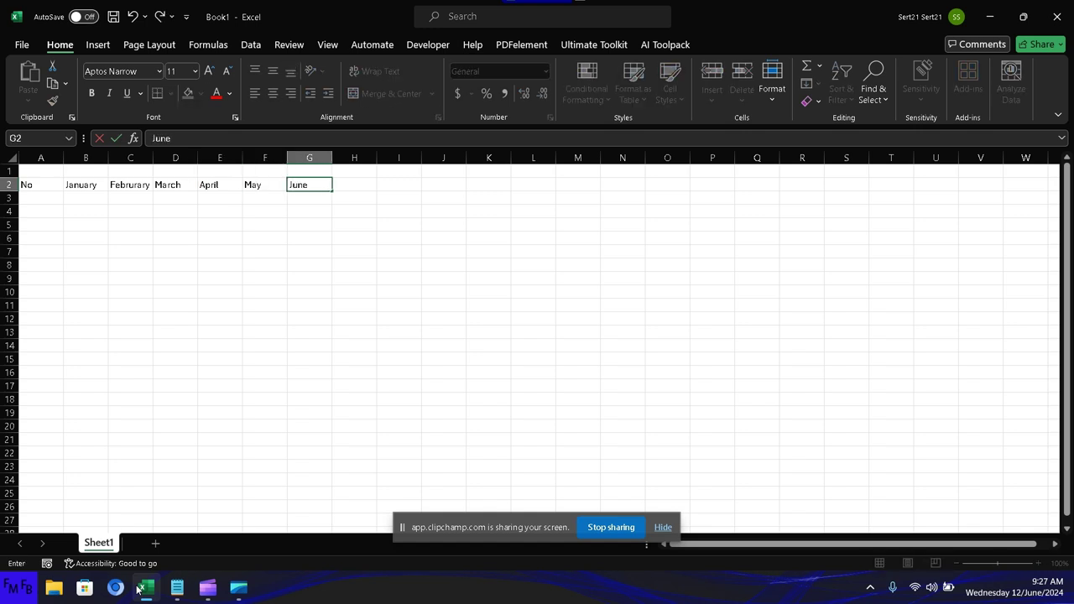
key("Down")
key("Left")
key("Left")
key("Left")
key("Left")
key("Left")
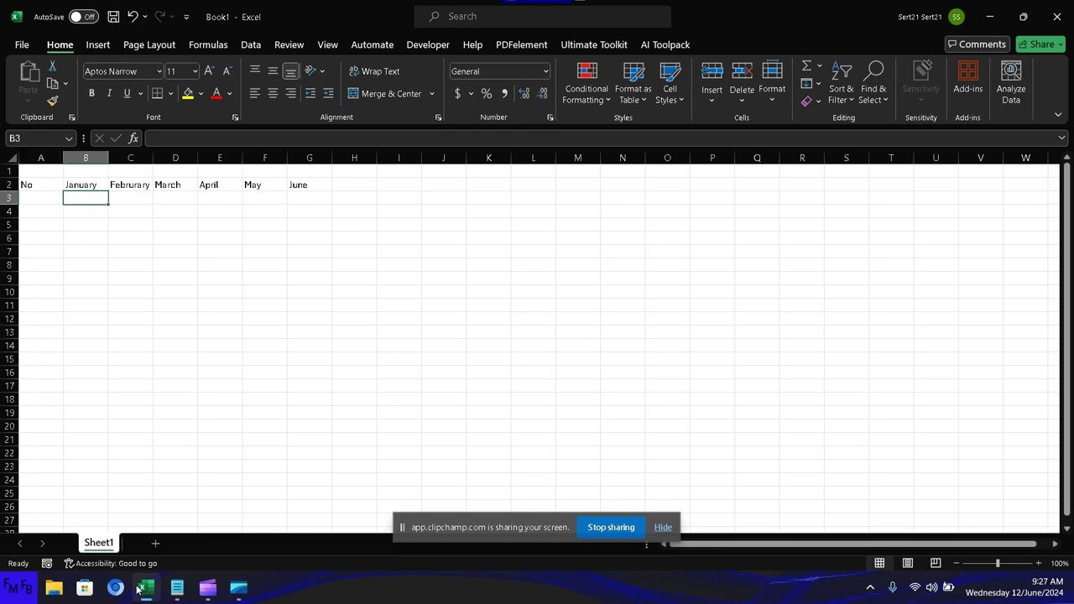
Select B3:G8 and fill every cell at once with =RANDBETWEEN(10000,20000000).
key("shift+Down")
key("shift+Down")
key("shift+Down")
key("shift+Down")
key("shift+Down")
key("shift+Right")
key("shift+Right")
key("shift+Right")
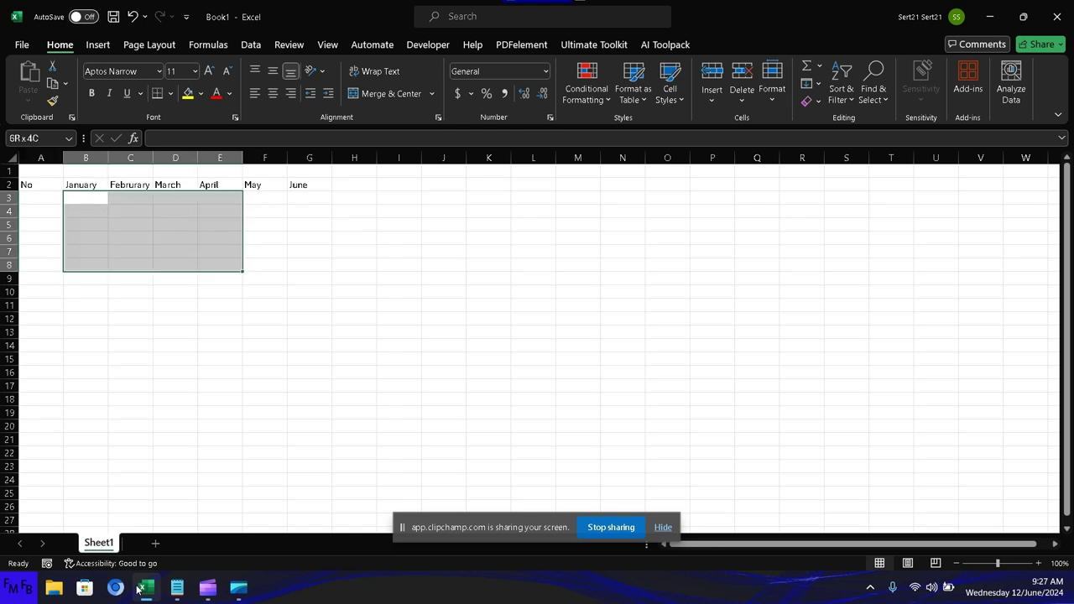
key("shift+Right")
key("shift+Right")
type("=r")
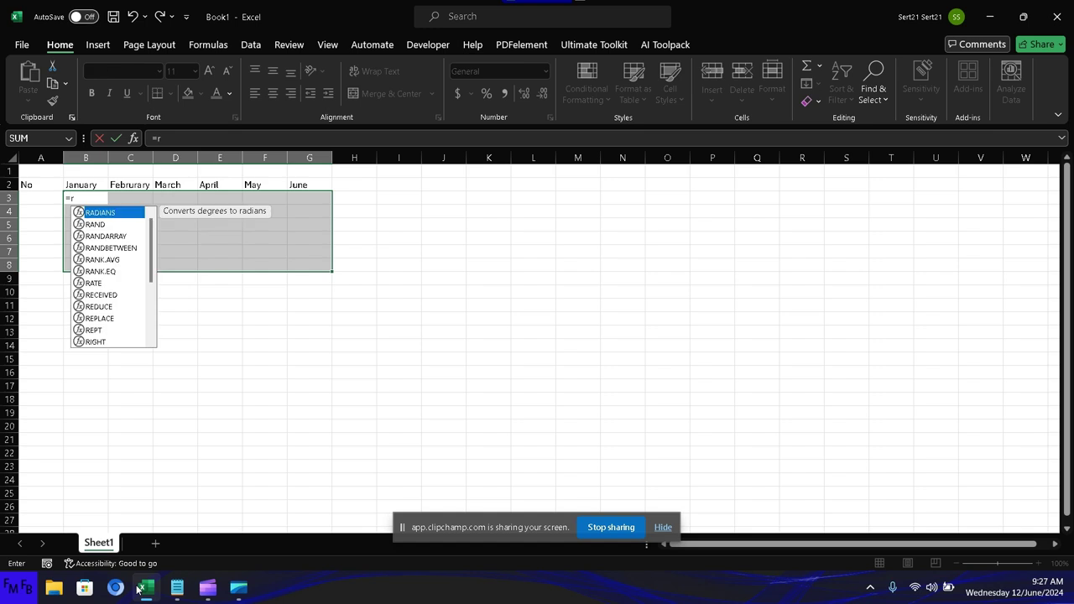
type("andbet")
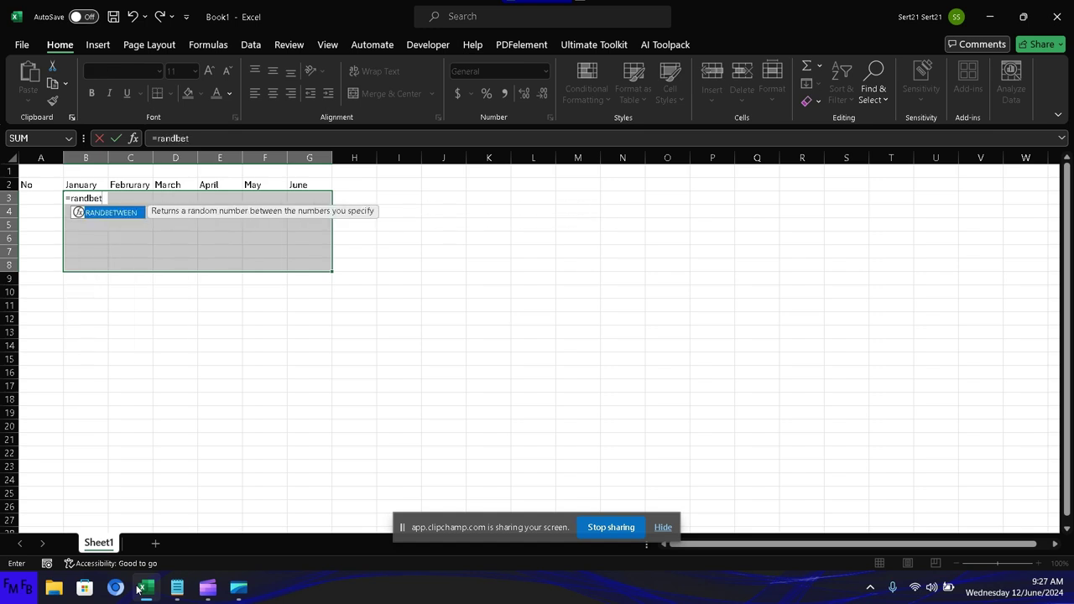
type("ween(")
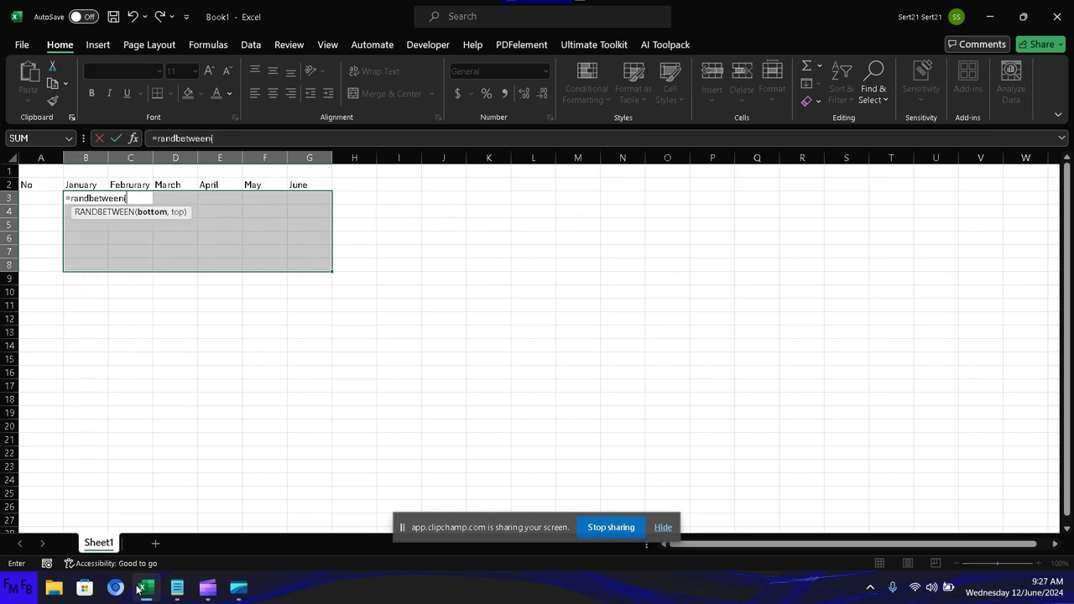
type("1000")
type("0,")
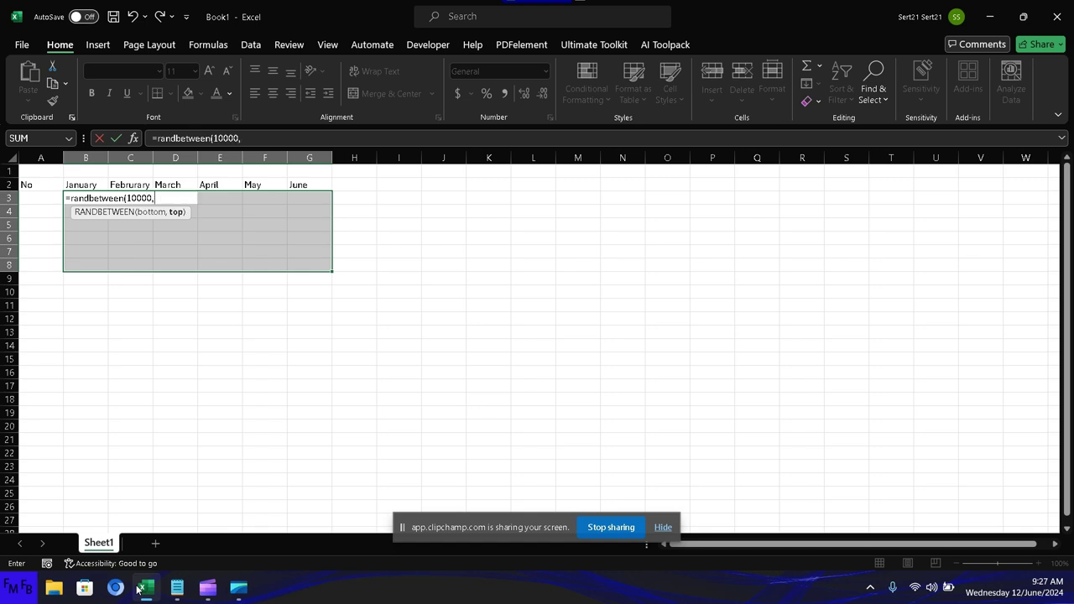
type("200000")
type("00")
type(")")
key("ctrl+Return")
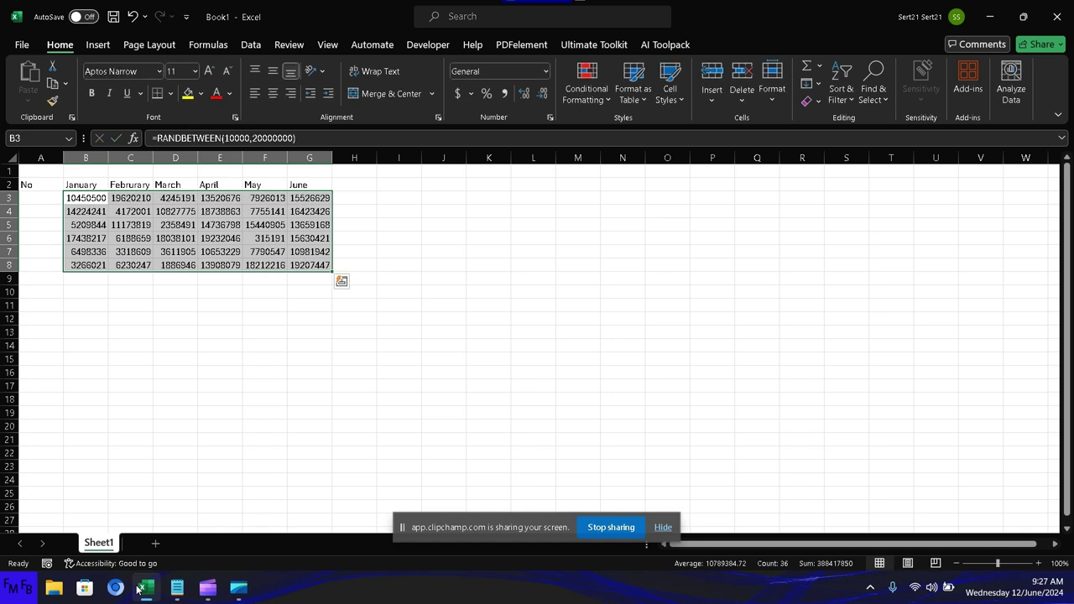
Number the rows 1 to 6 in A3:A8 using 1 and a filled-down =1+A3 formula.
key("Left")
type("1")
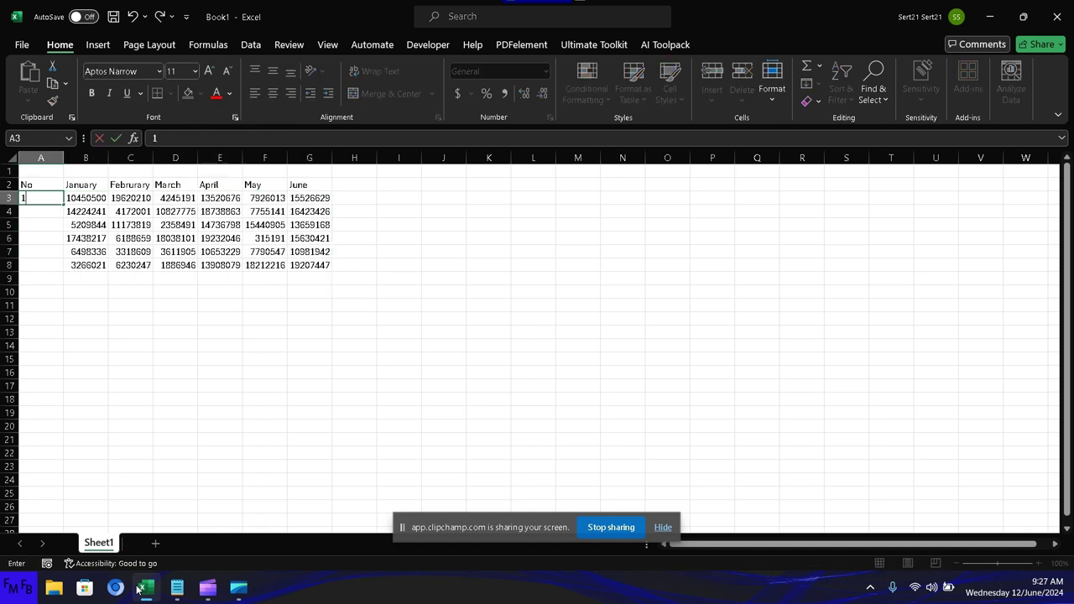
key("Return")
type("2")
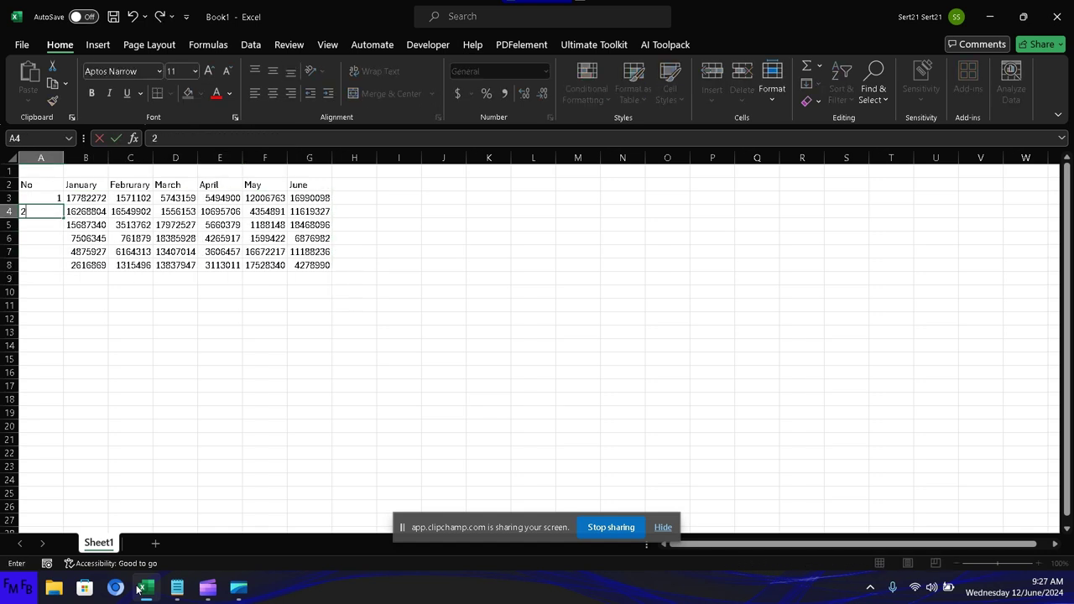
key("BackSpace")
type("+1+A3")
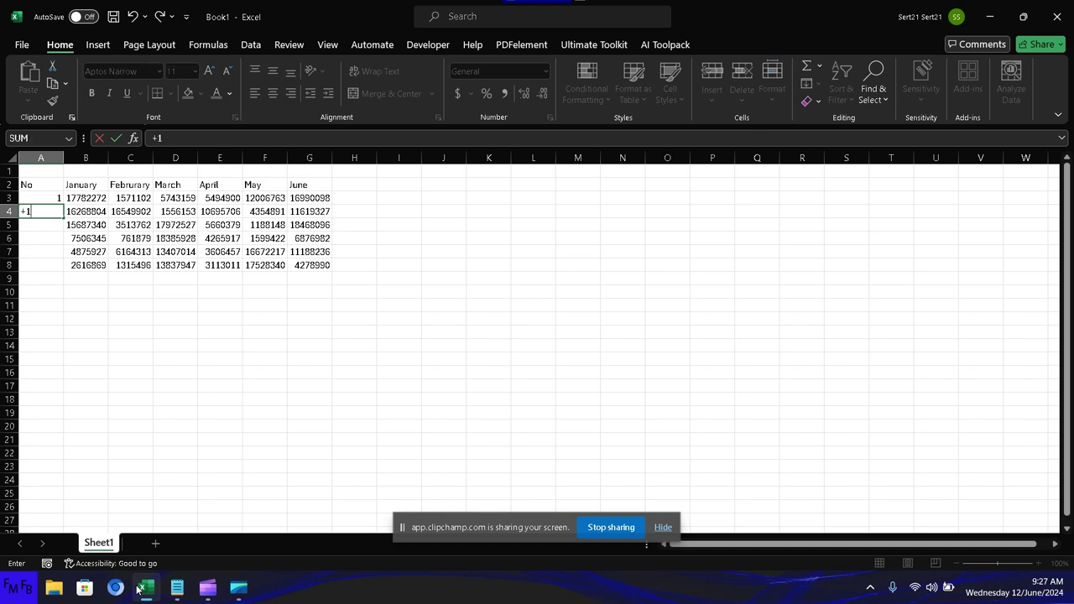
key("Return")
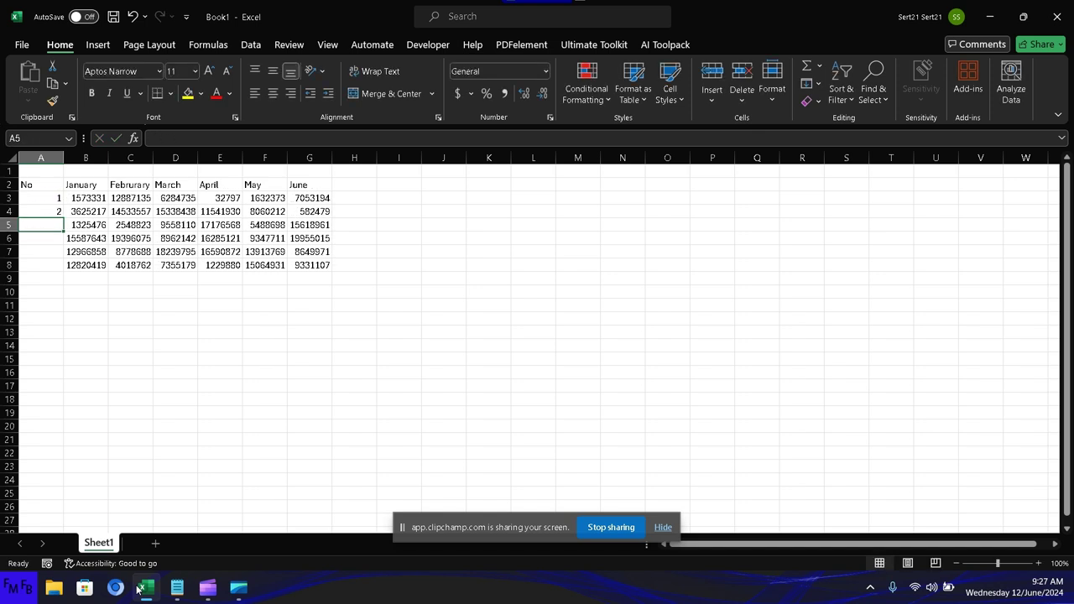
key("Up")
mouse_move(177, 587)
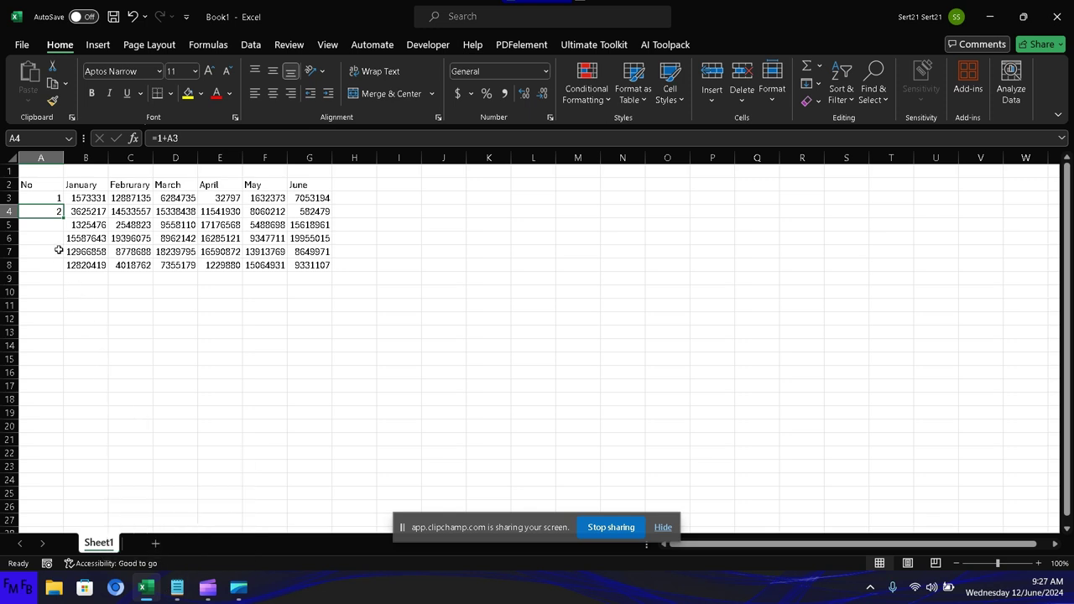
left_click_drag(64, 218, 50, 266)
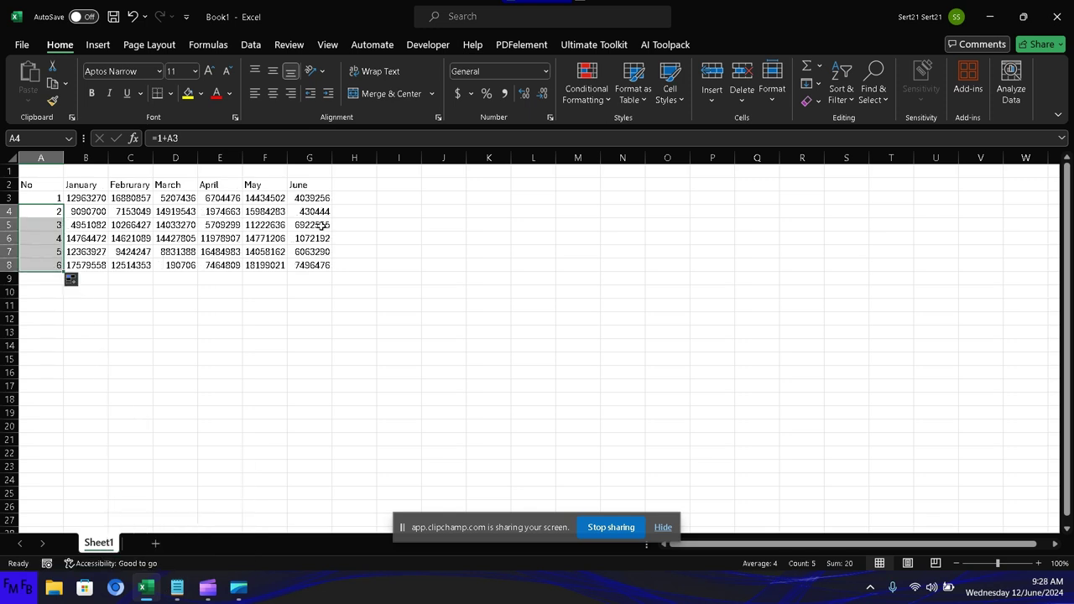
Type the labels Month in I3 and Sum in I4.
left_click(406, 221)
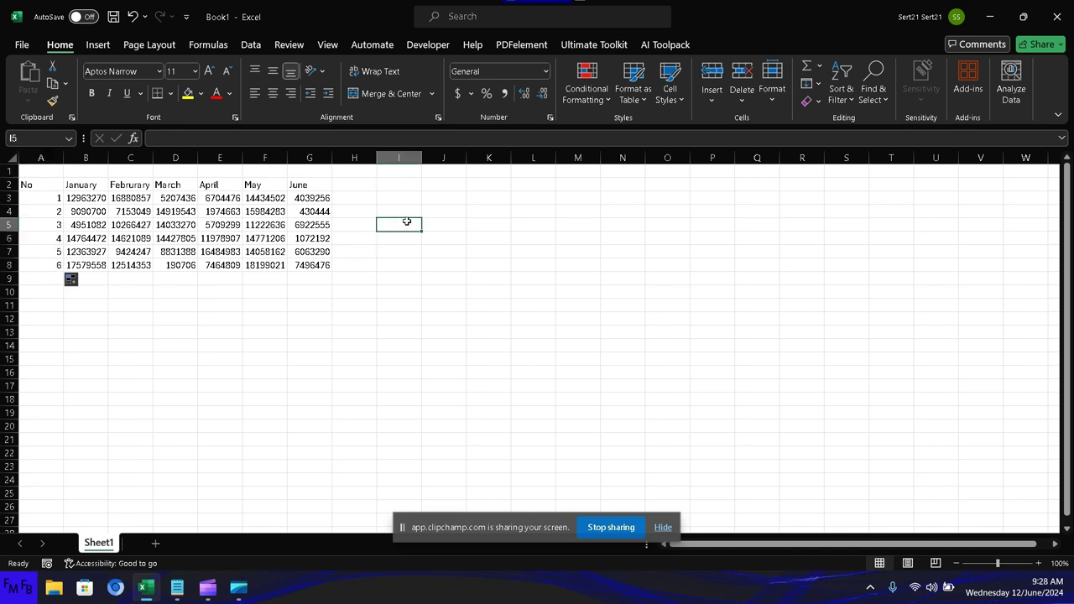
key("Up")
key("Up")
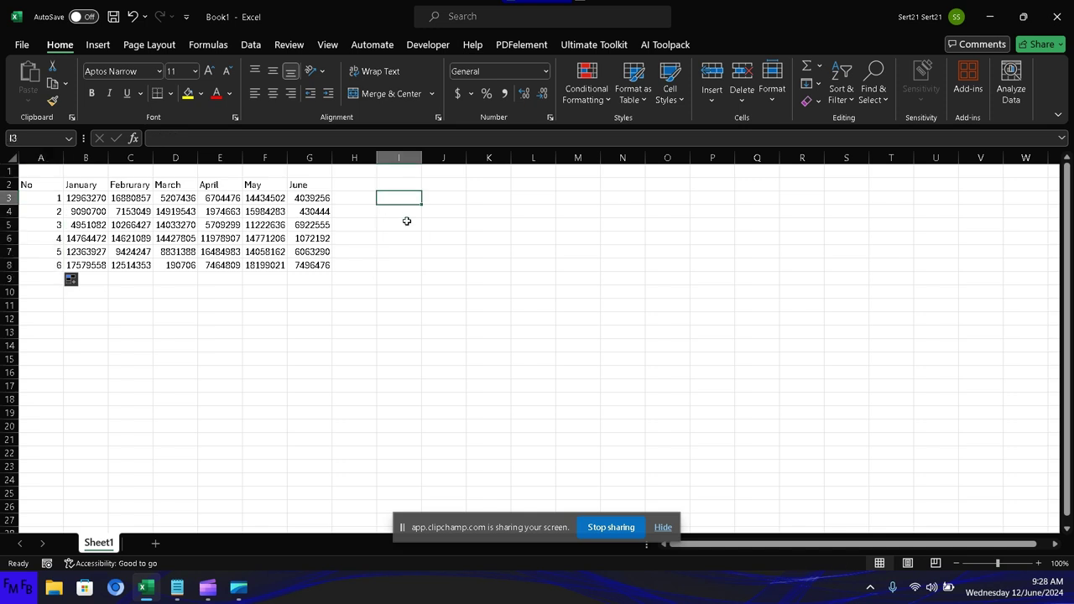
type("Month")
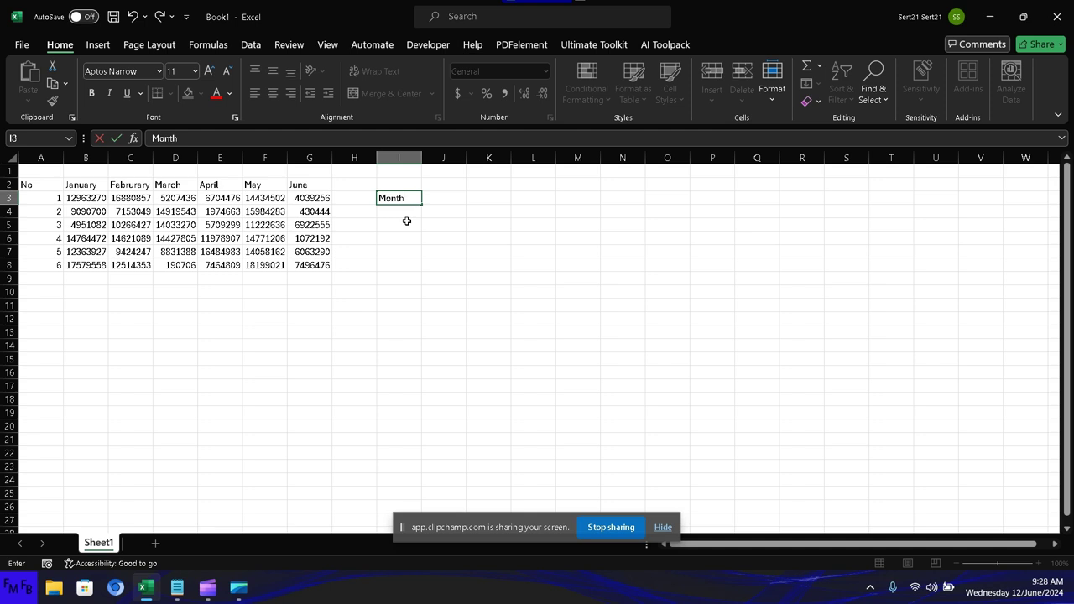
key("Tab")
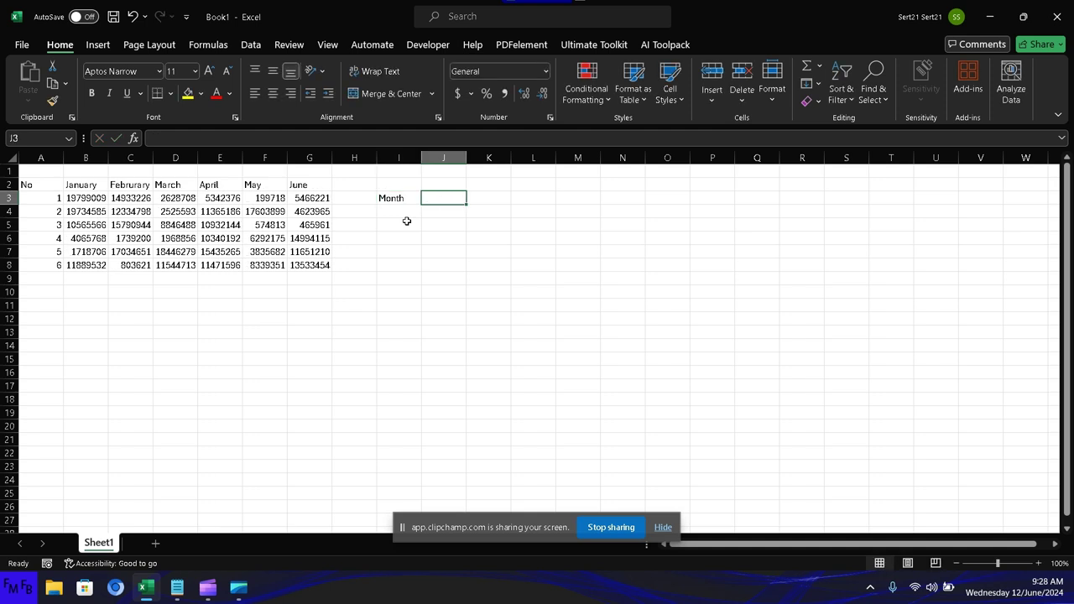
key("Return")
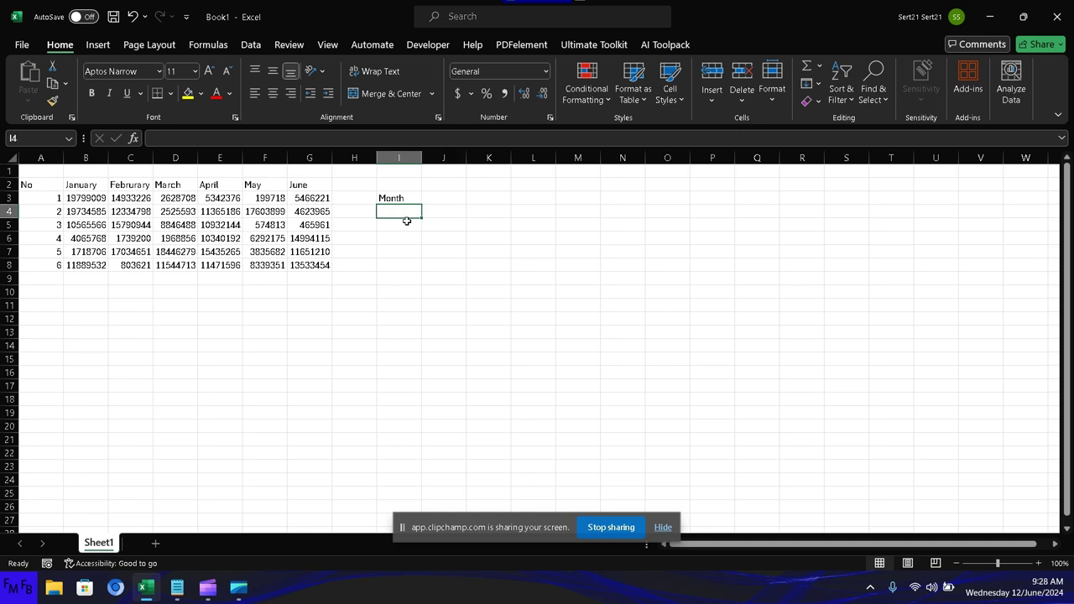
type("Sum")
key("Tab")
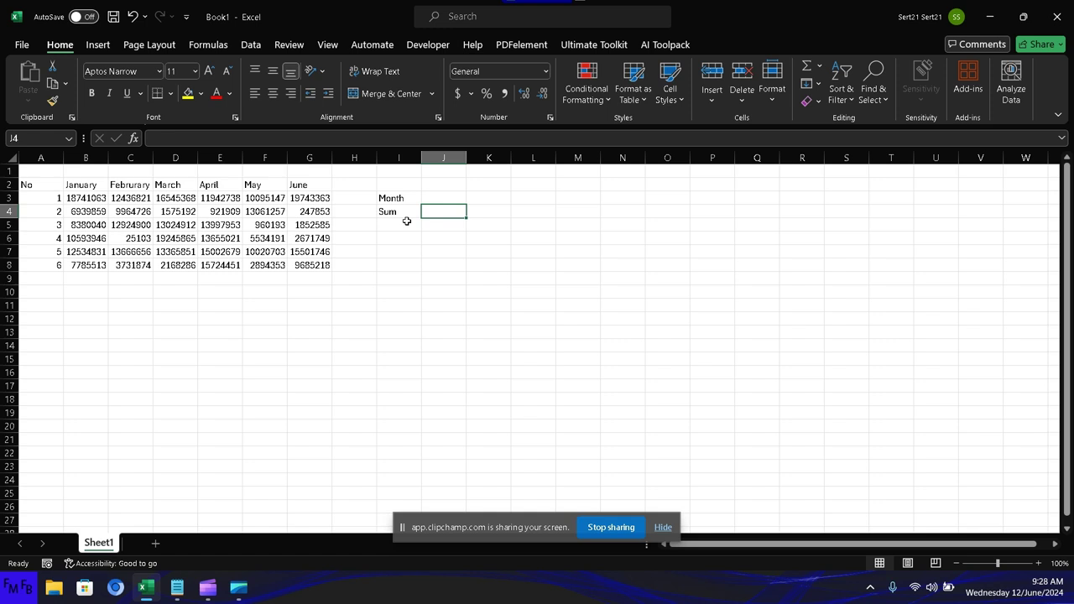
Start =SUM(CHOOSE(J3, … in J4 with the ranges C3:C8 and D3:D8.
type("=sum")
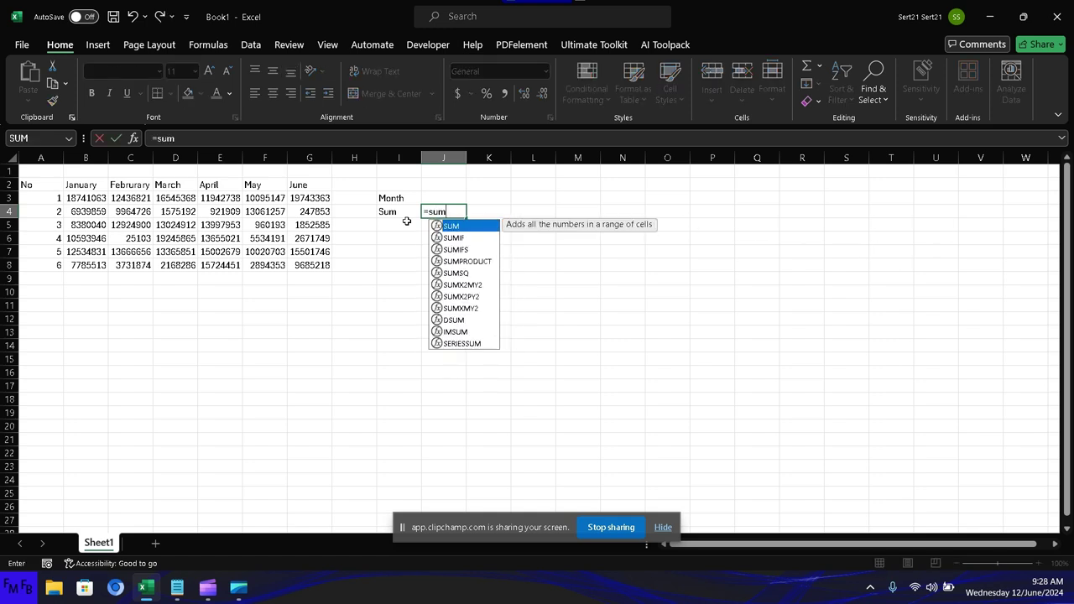
type("(ch")
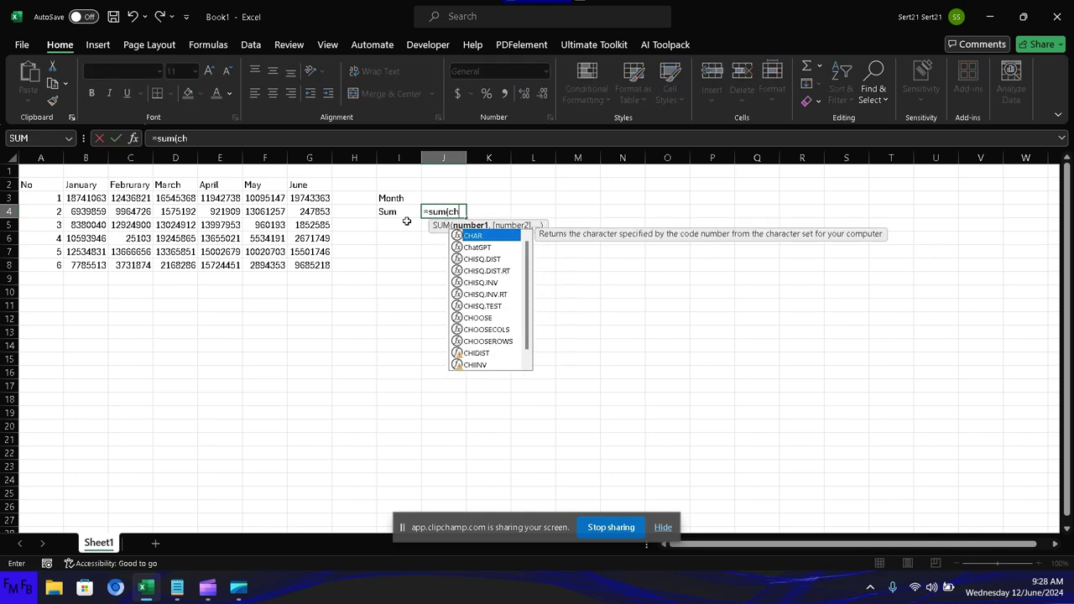
type("oose(")
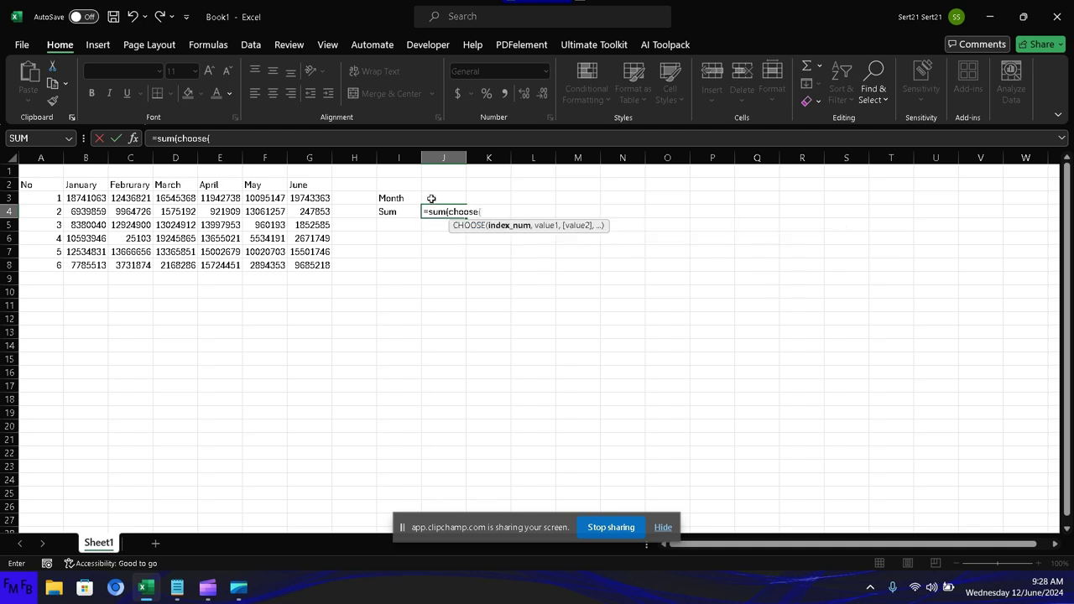
left_click(431, 198)
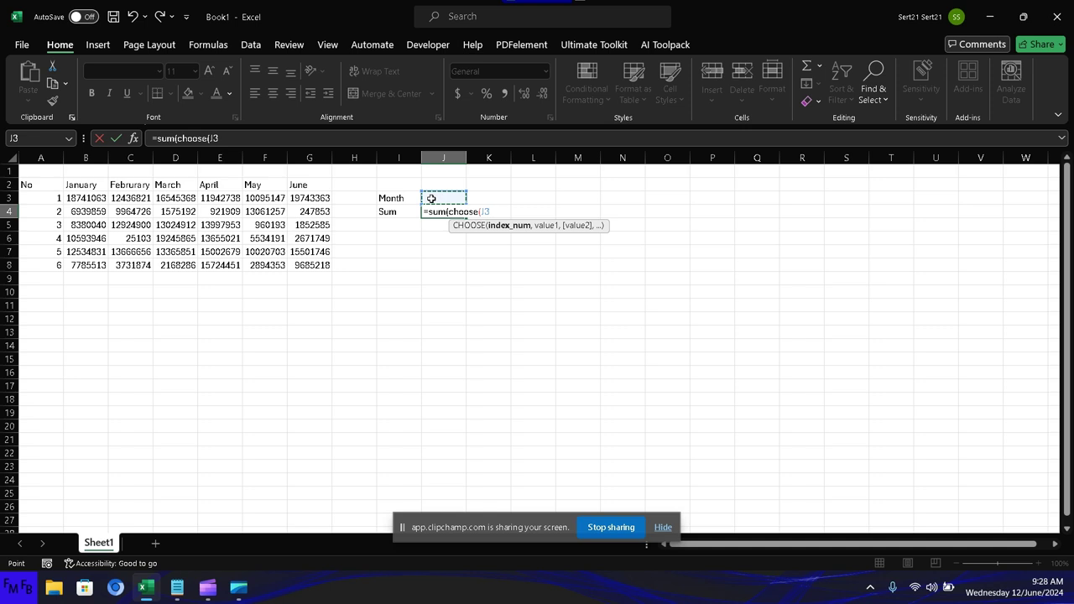
type(",")
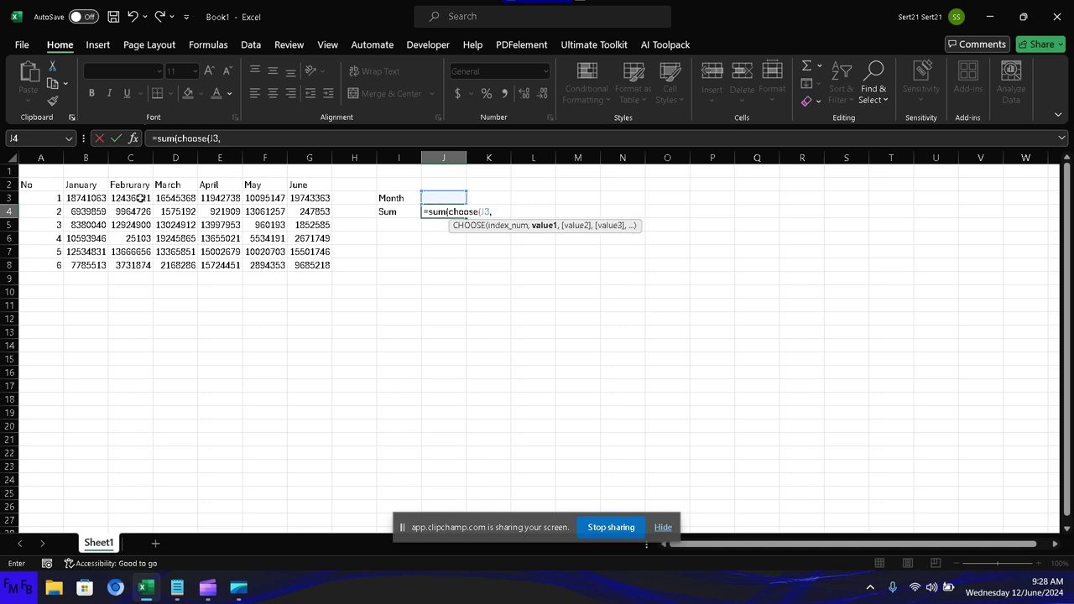
left_click(140, 198)
key("ctrl+shift+Down")
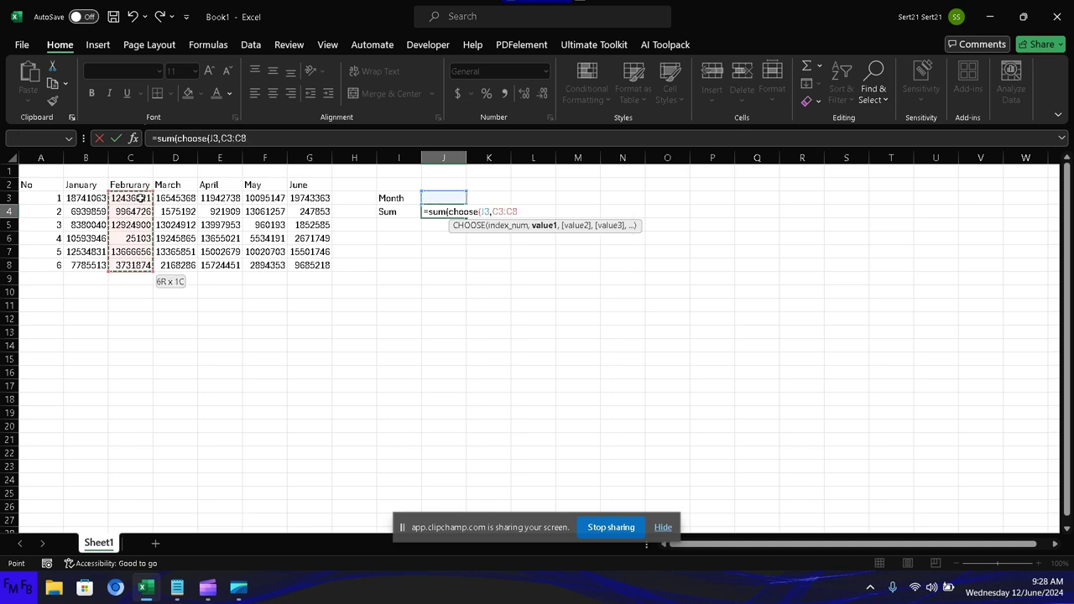
type(",")
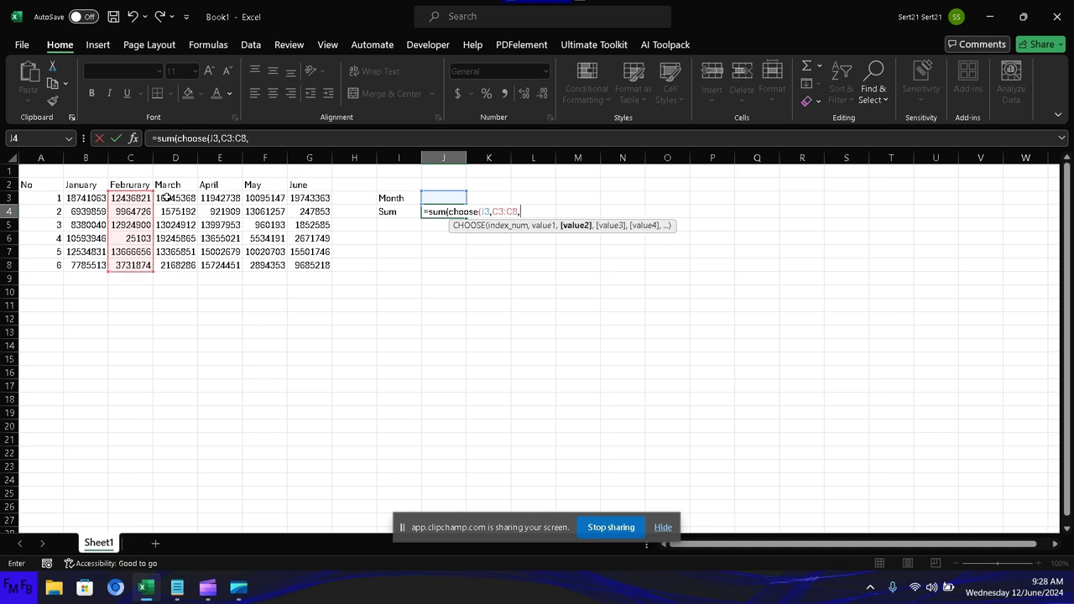
left_click(167, 198)
key("ctrl+shift+Down")
type(",")
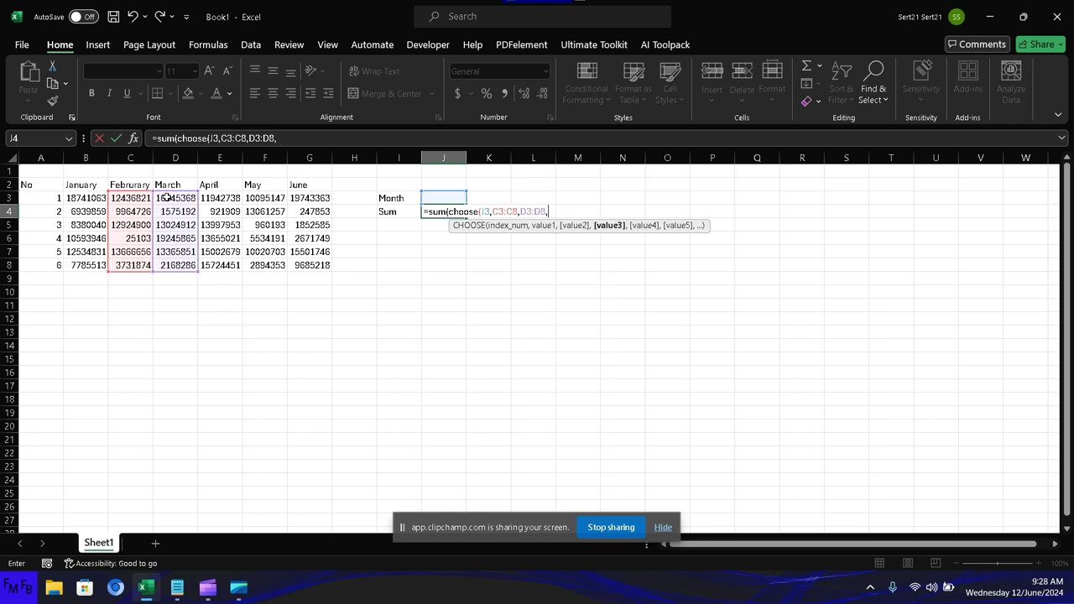
Add the ranges E3:E8, F3:F8 and G3:G8, close the brackets and commit the formula.
left_click(214, 198)
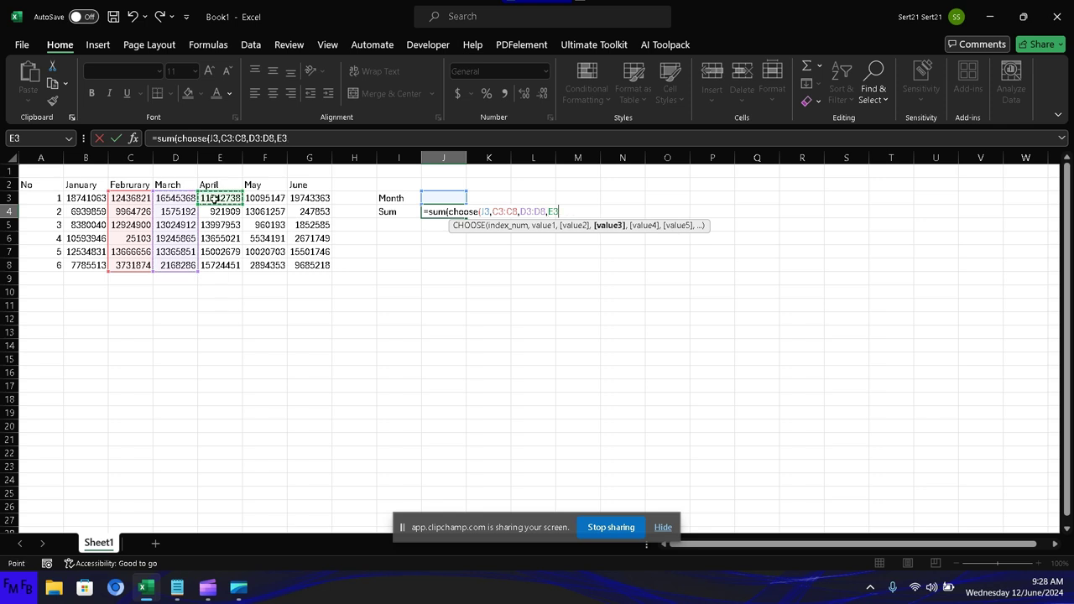
key("ctrl+shift+Down")
type(":E8,")
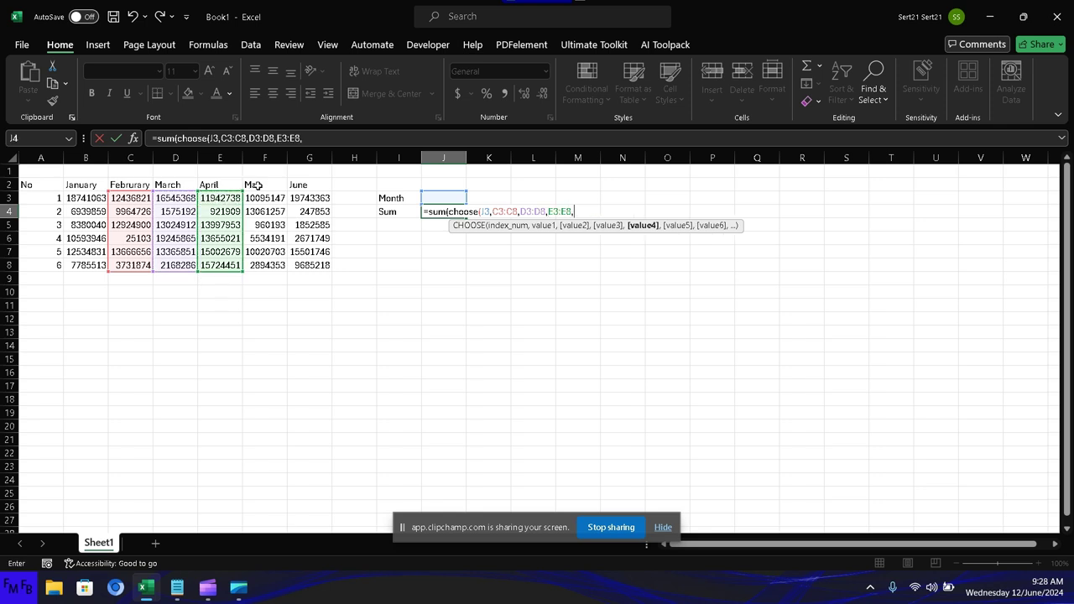
left_click(265, 196)
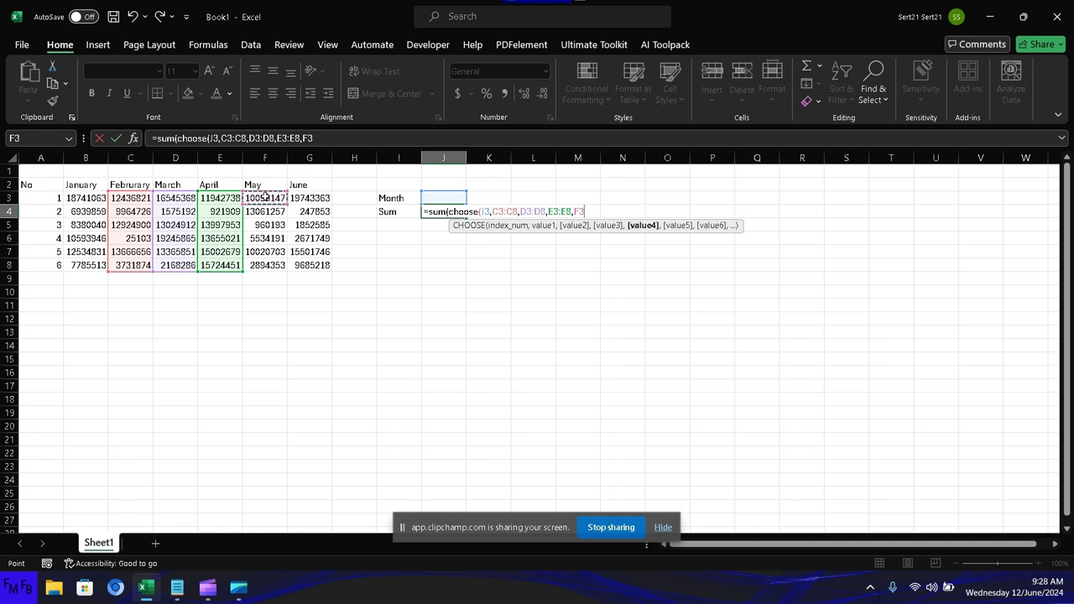
key("ctrl+shift+Down")
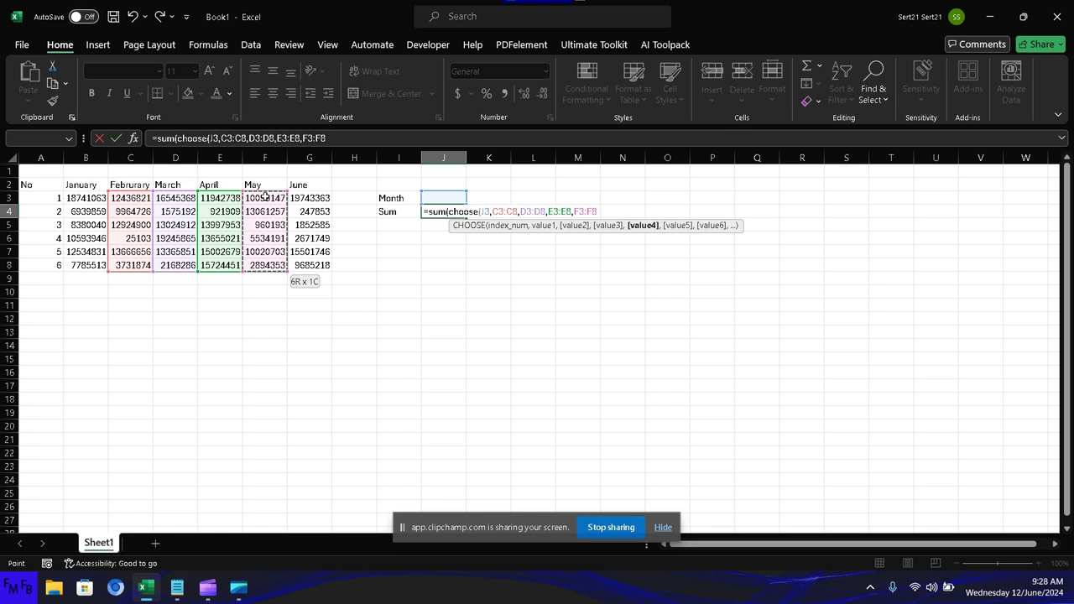
type(",")
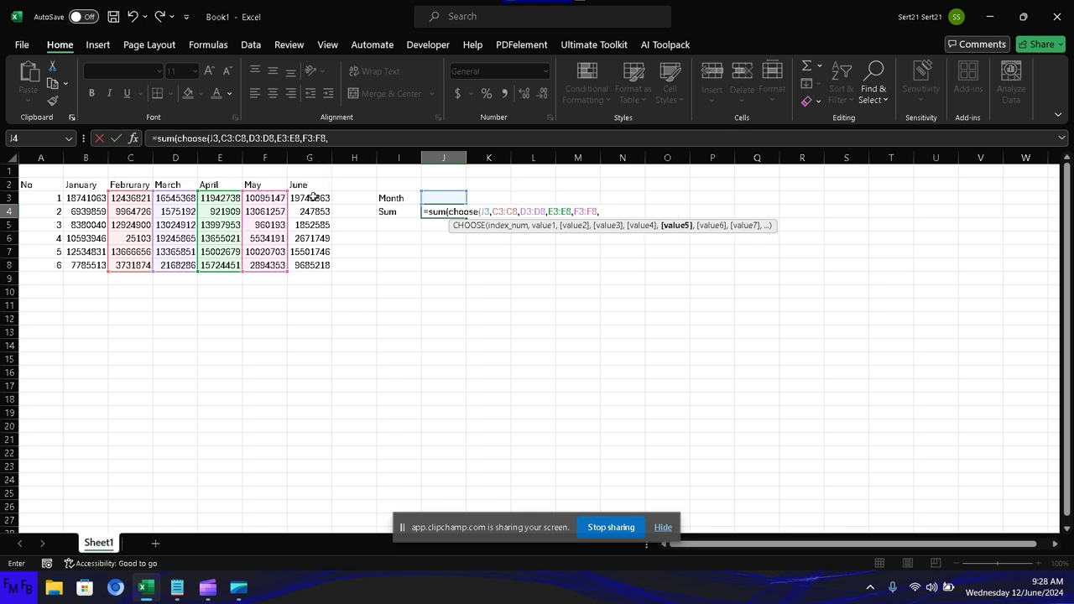
left_click(313, 198)
key("ctrl+shift+Down")
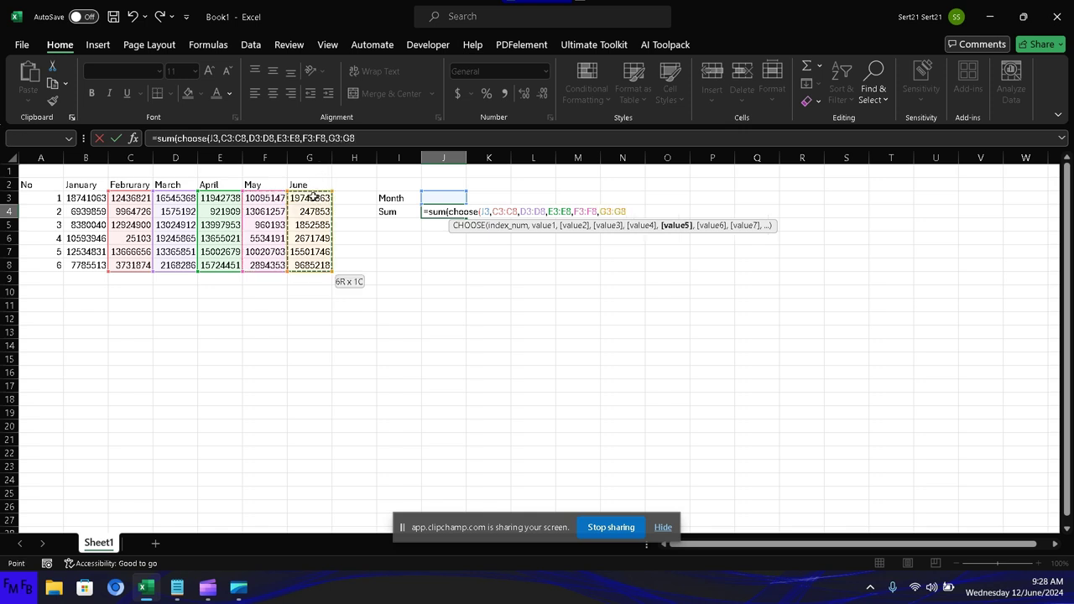
type("))")
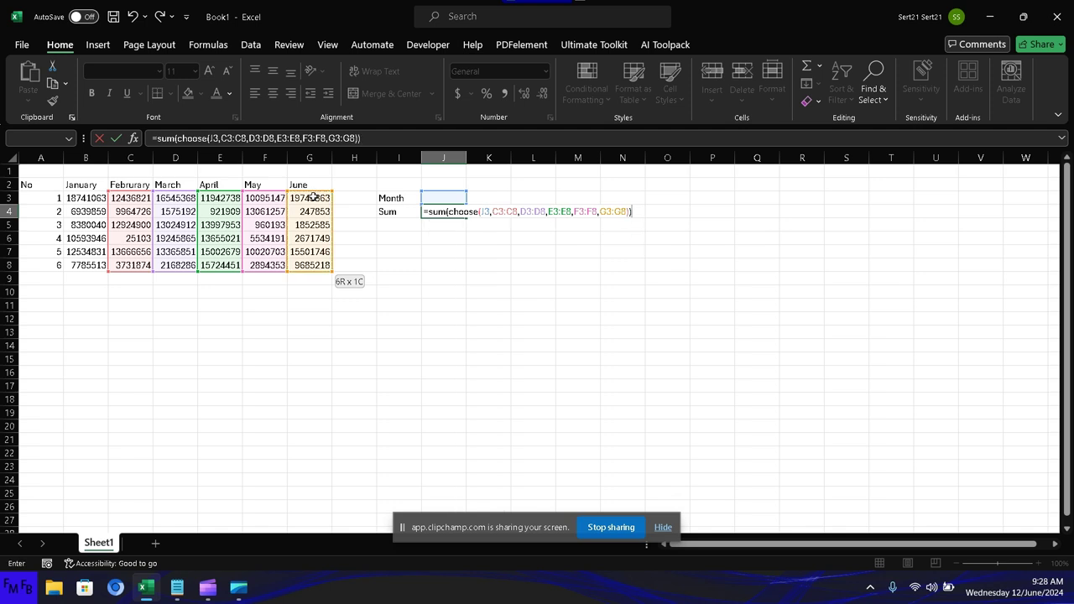
key("Return")
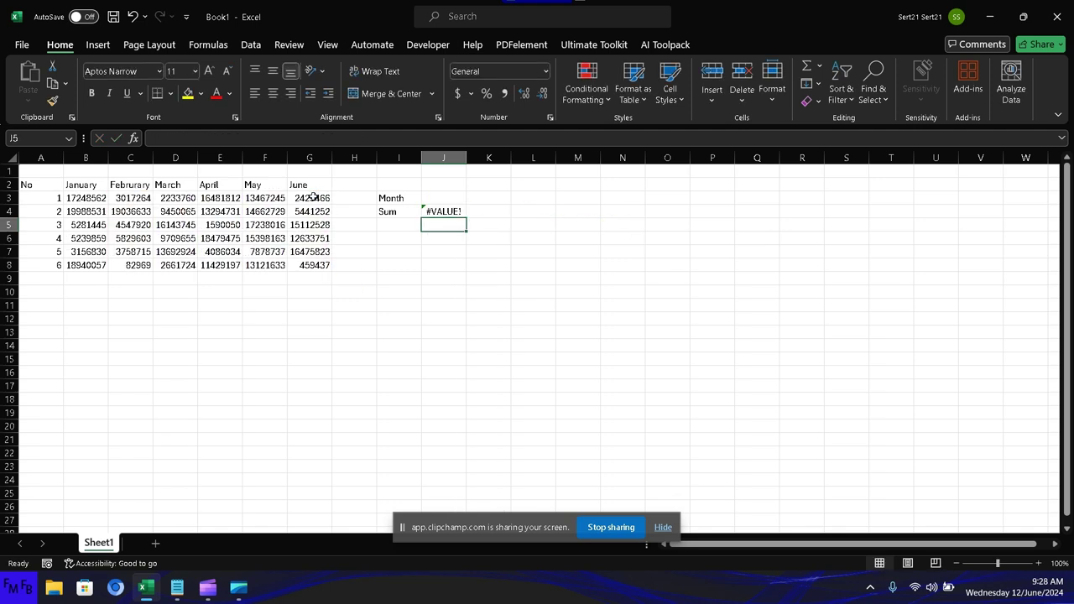
Enter 1 as the Month in J3, then select January's values B3:B8 to compare.
key("Up")
key("Up")
type("1")
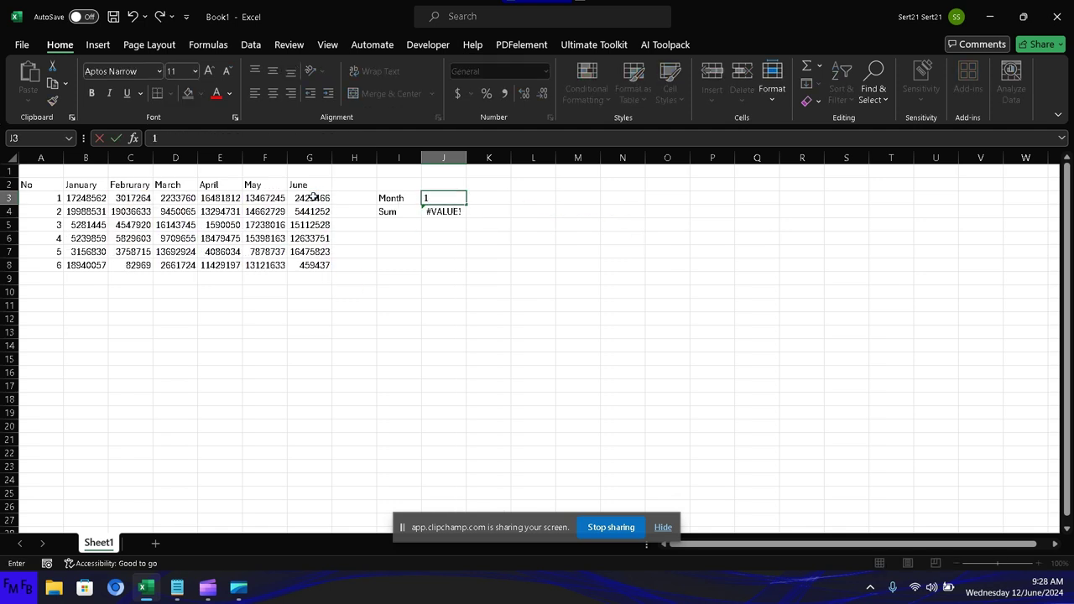
key("Return")
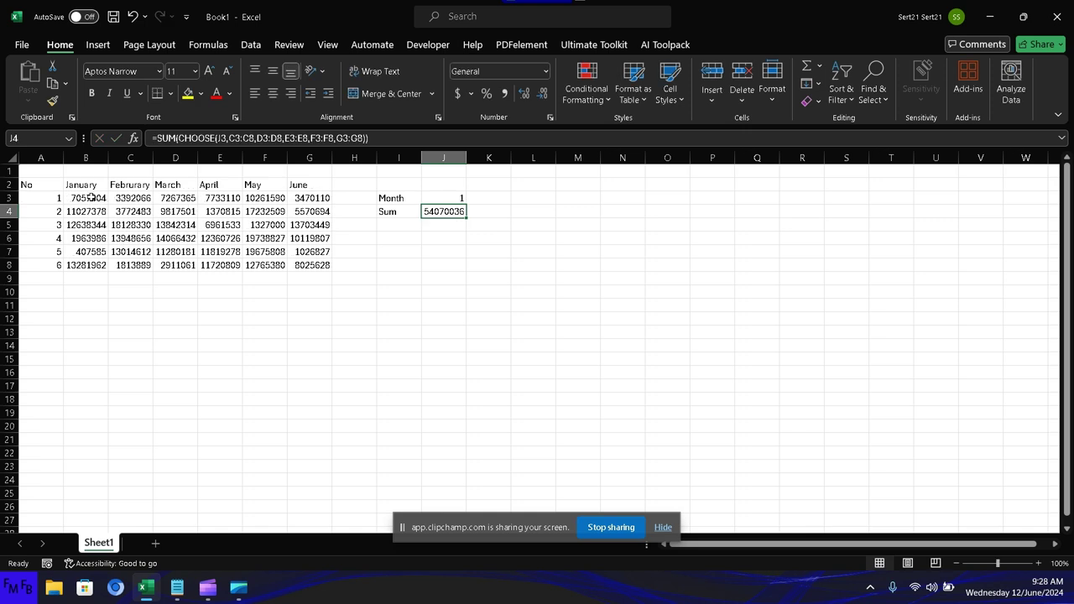
left_click(90, 197)
key("ctrl+shift+Down")
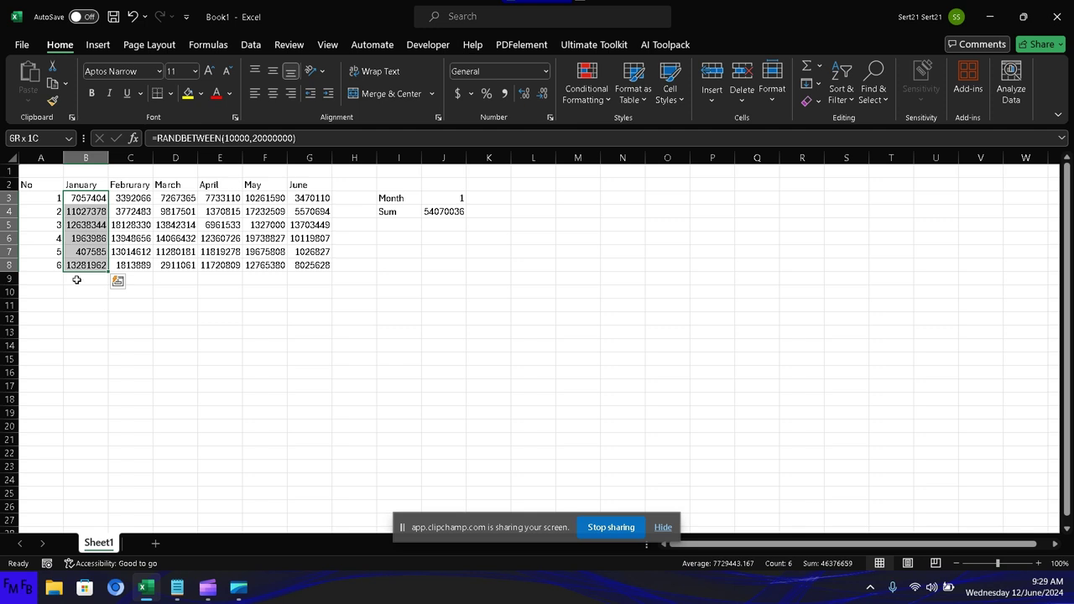
Copy the sales block B3:G8, then undo the misplaced pastes at C6 and C3.
key("ctrl+shift+Right")
key("ctrl+shift+Right")
key("ctrl+shift+Left")
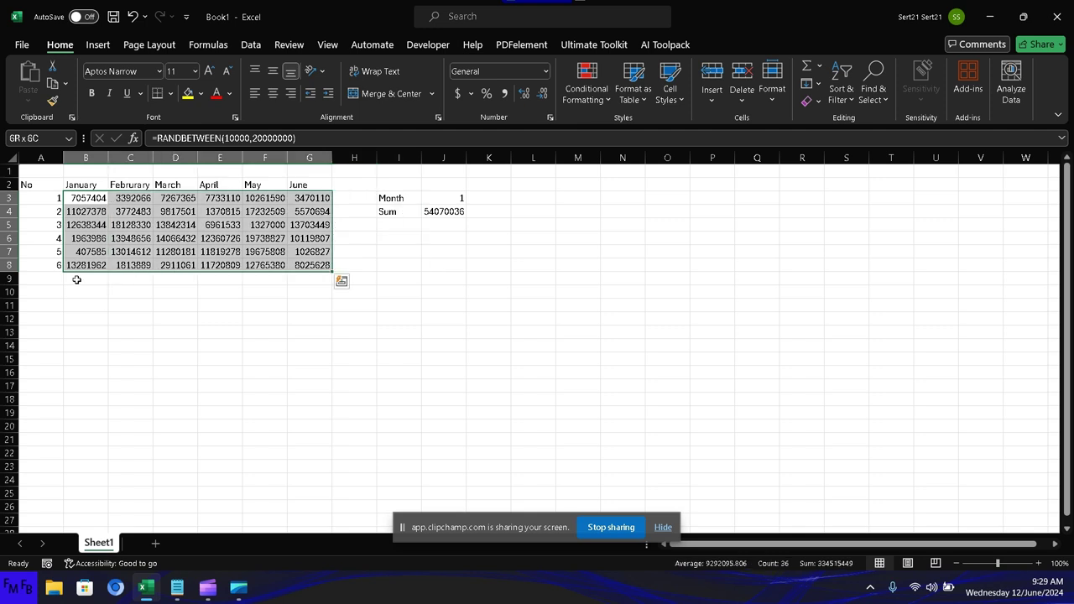
key("ctrl+c")
left_click(131, 239)
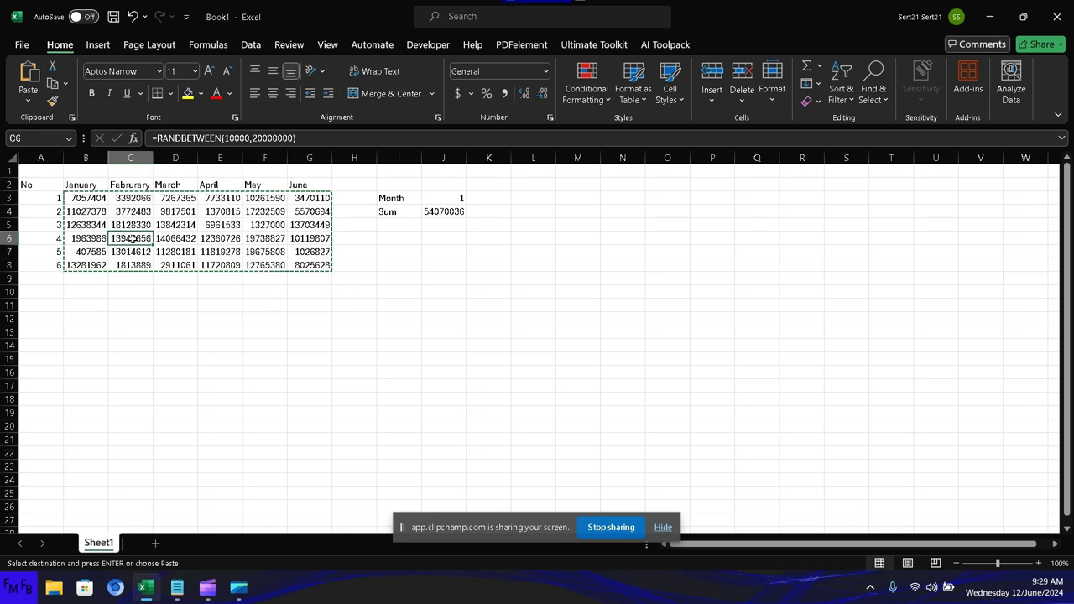
right_click(133, 240)
left_click(168, 203)
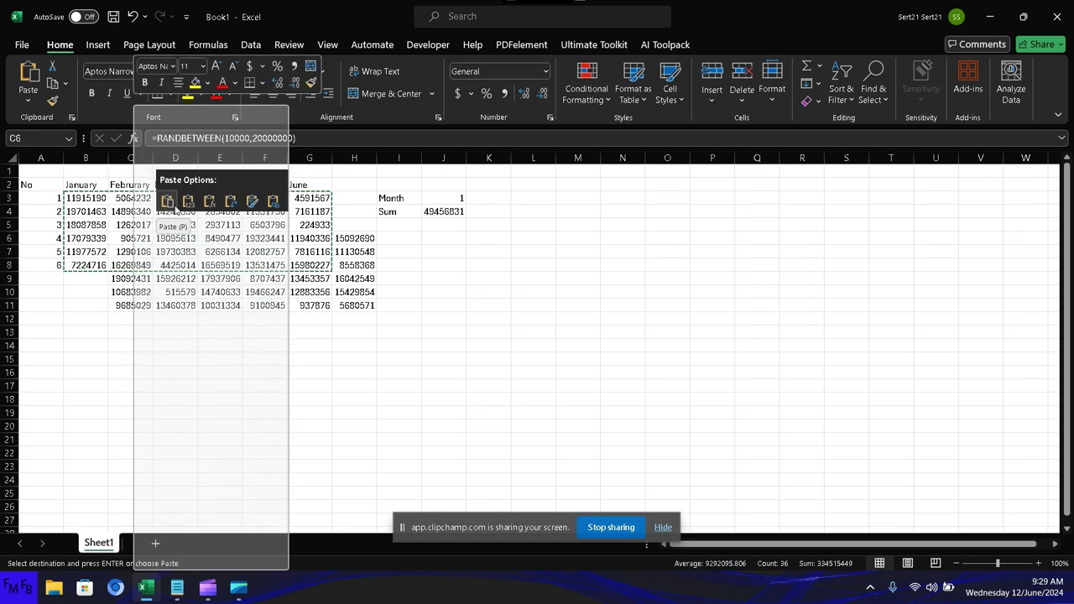
key("Escape")
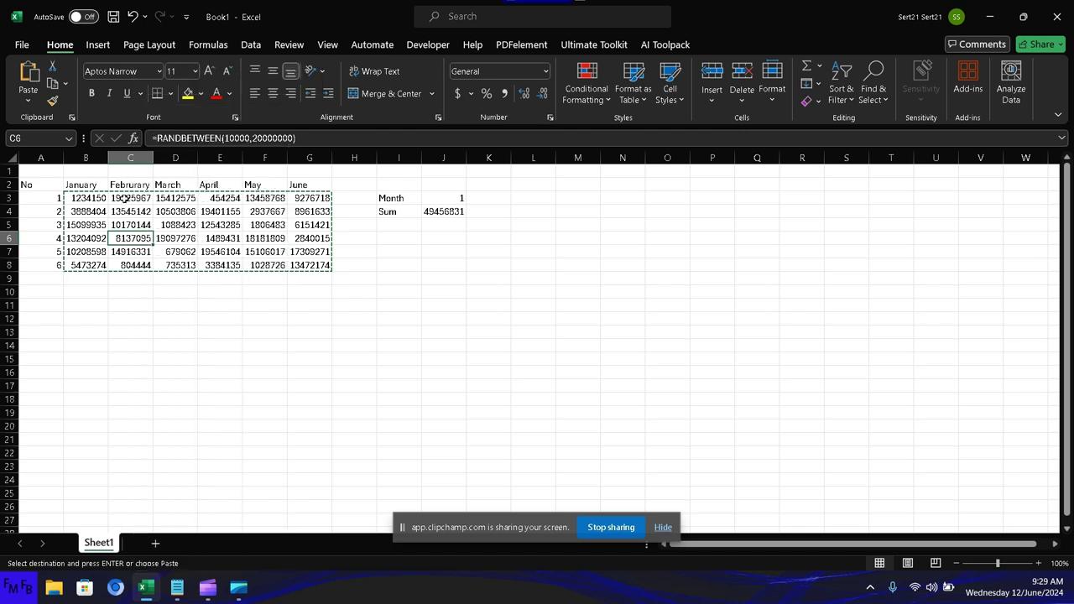
left_click(124, 198)
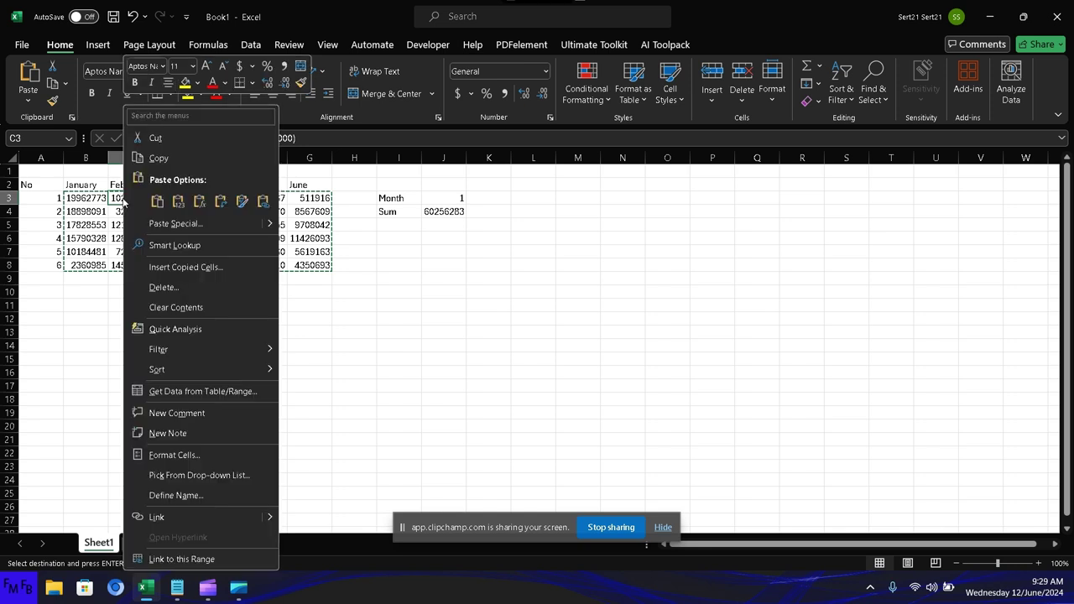
left_click(172, 201)
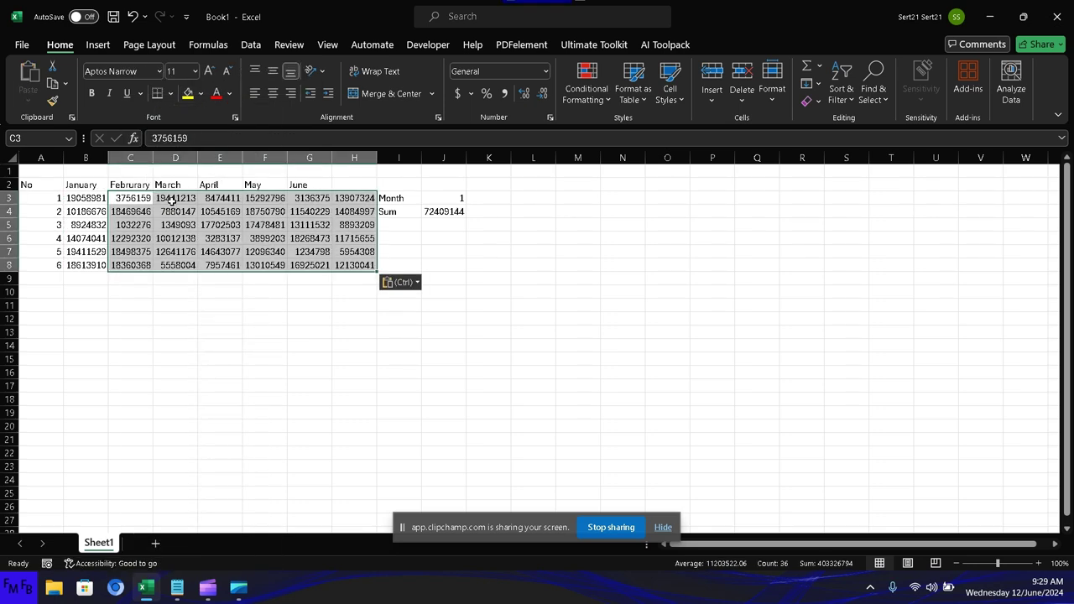
key("ctrl+z")
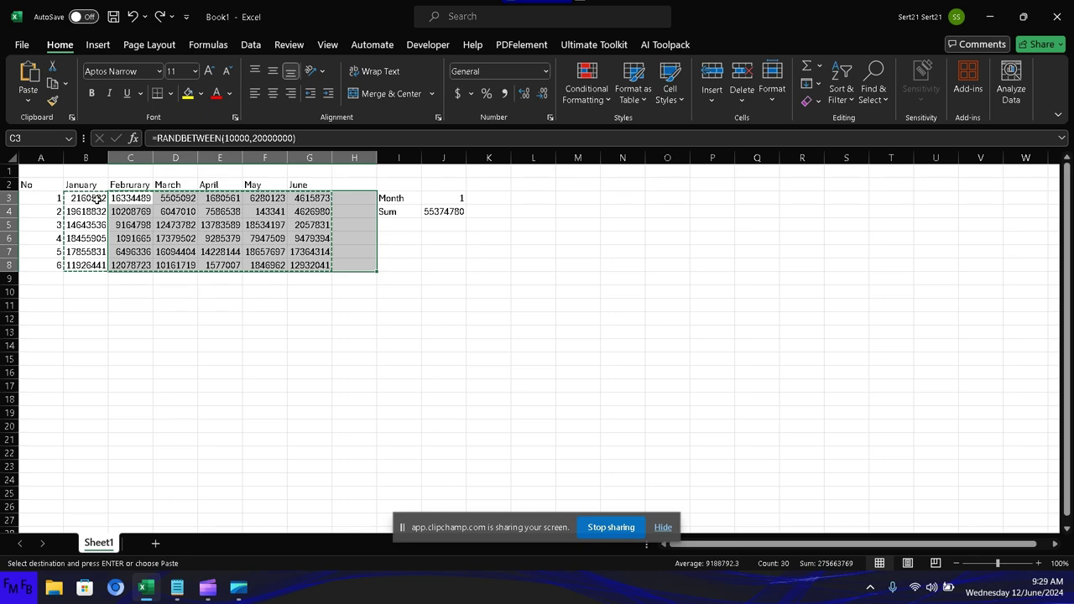
Paste the block back onto B3:G8 as values, then open J4's formula for editing.
right_click(98, 202)
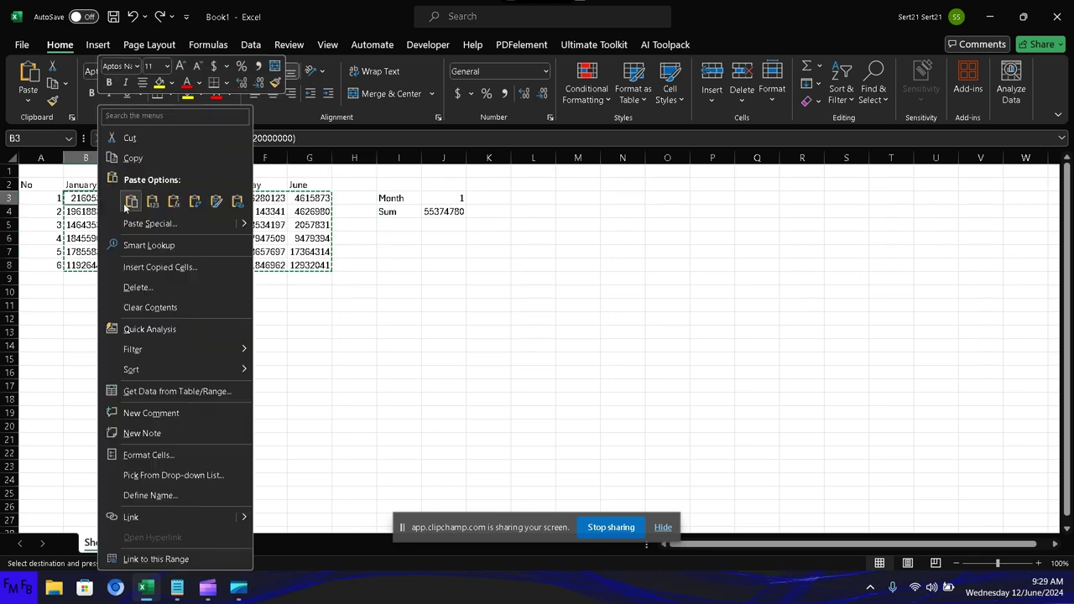
left_click(153, 202)
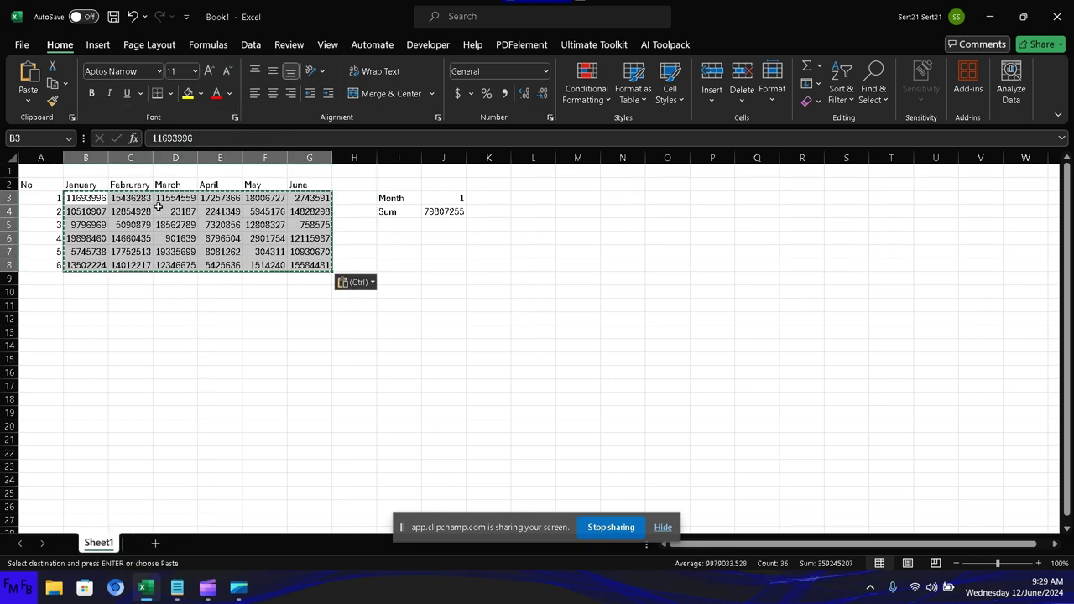
left_click(437, 213)
double_click(436, 213)
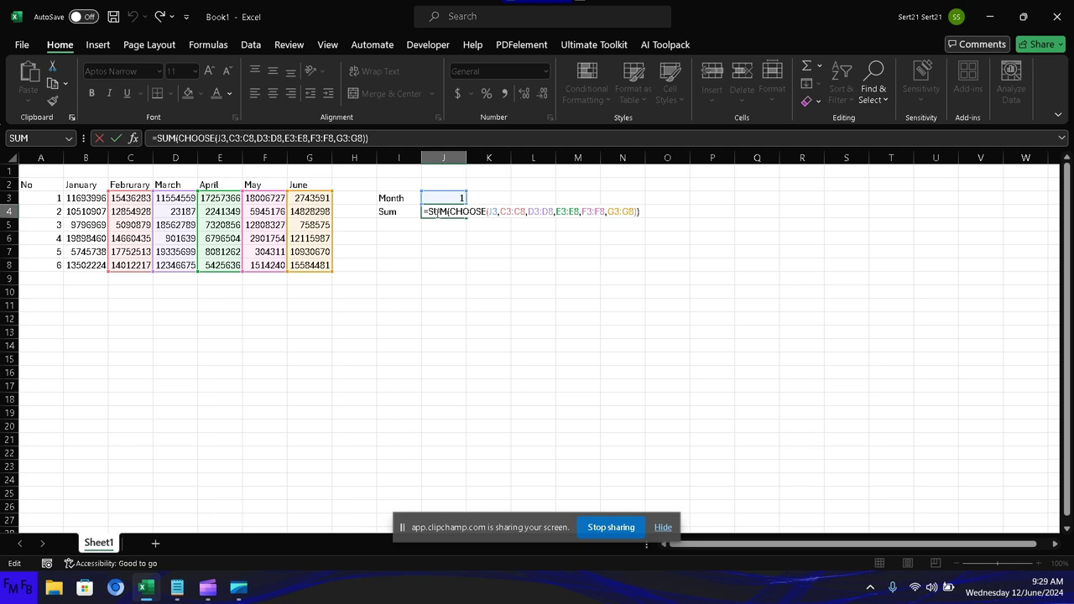
Insert January's B3:B8 as CHOOSE's first choice in J4, and confirm Month 1 totals 71148294.
key("Escape")
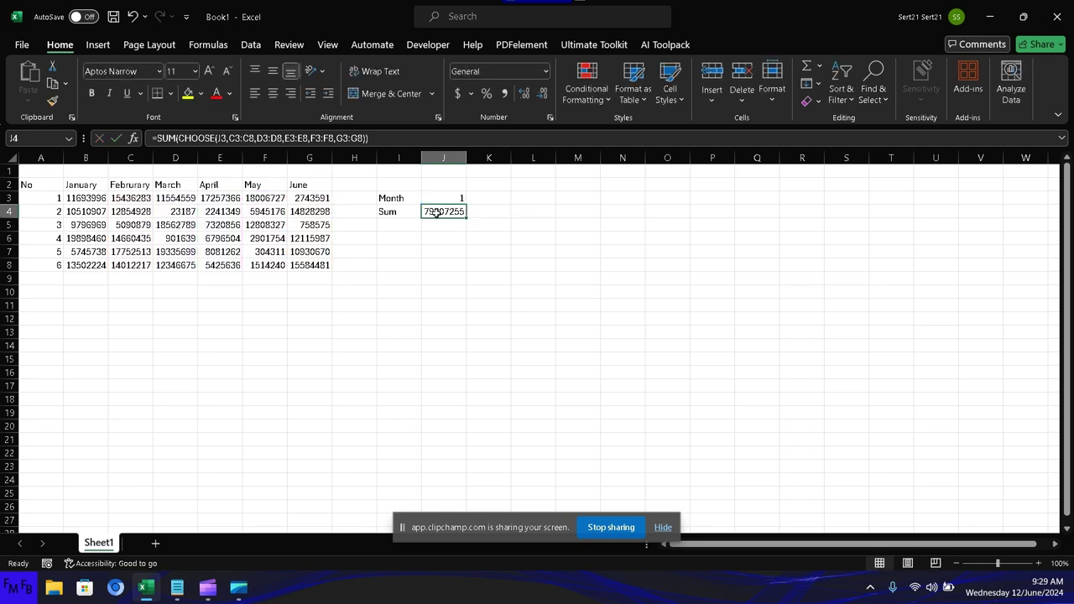
key("F2")
key("Left")
key("Left")
key("Left")
key("Left")
key("Left")
key("Left")
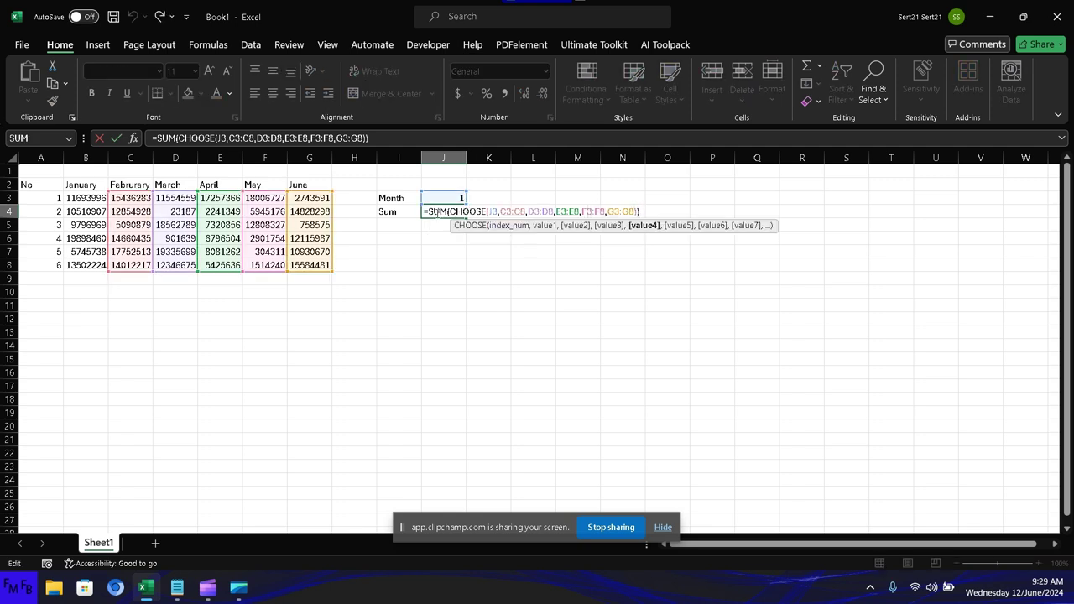
key("Left")
key("Left")
key("Left")
key("Left")
key("Left")
key("Left")
key("Left")
key("Left")
key("Left")
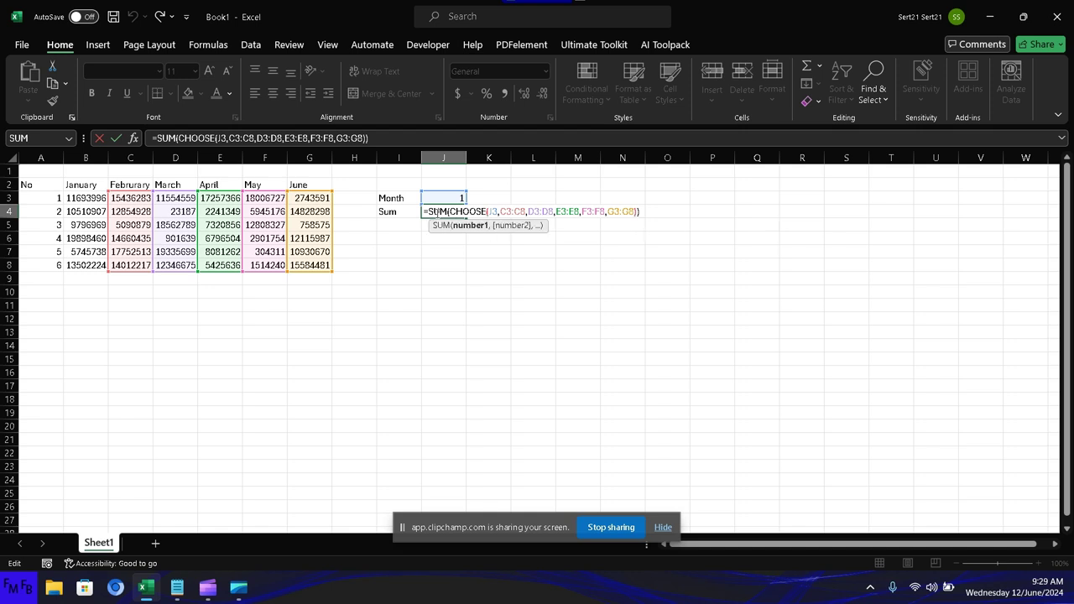
key("Right")
key("Right")
key("Right")
key("Right")
key("Right")
key("Right")
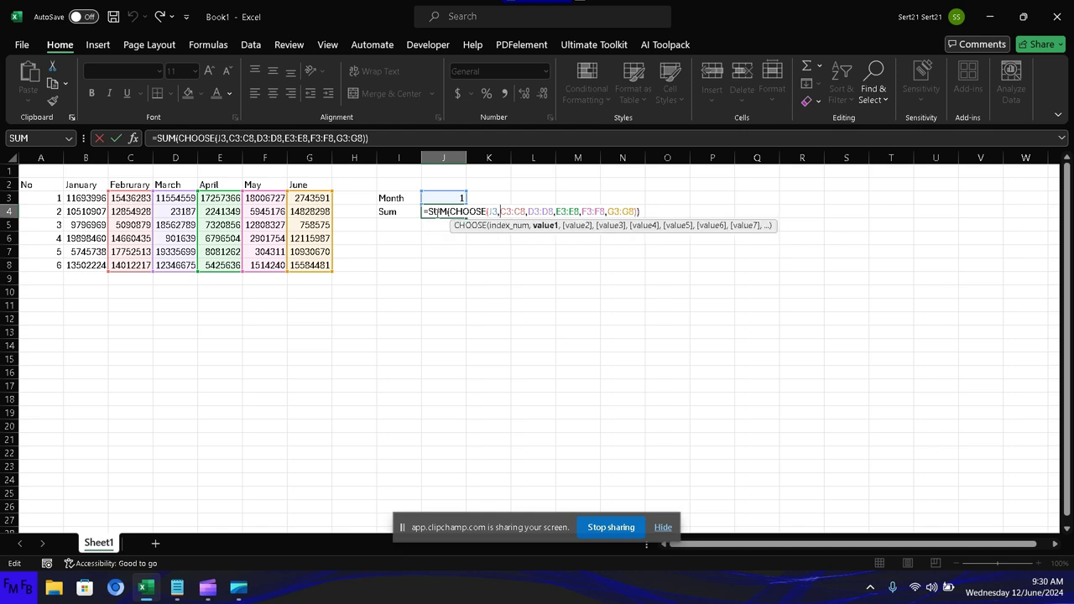
left_click(90, 198)
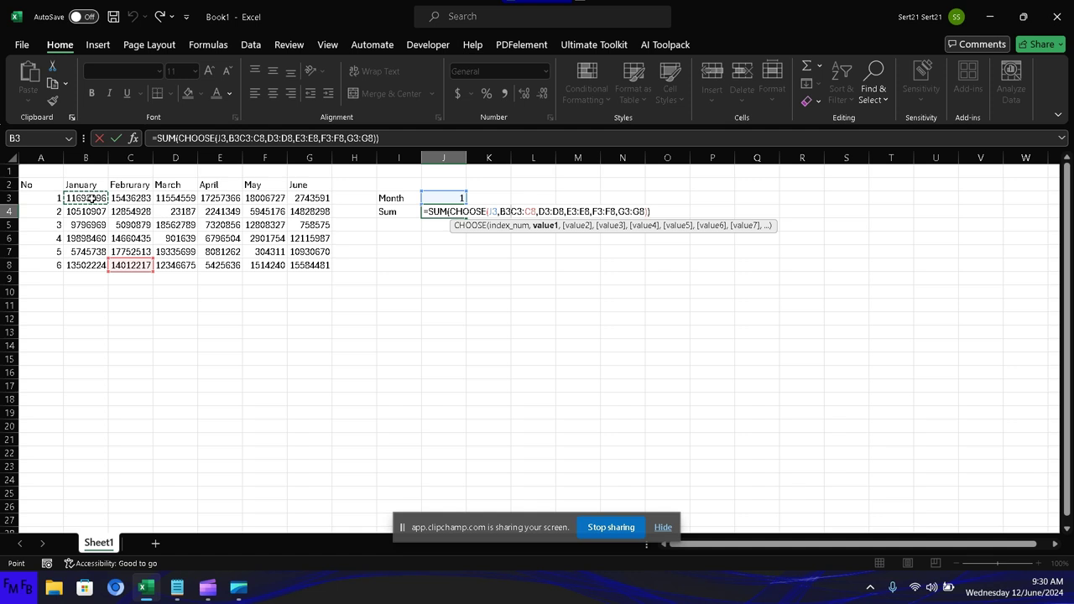
key("ctrl+shift+Down")
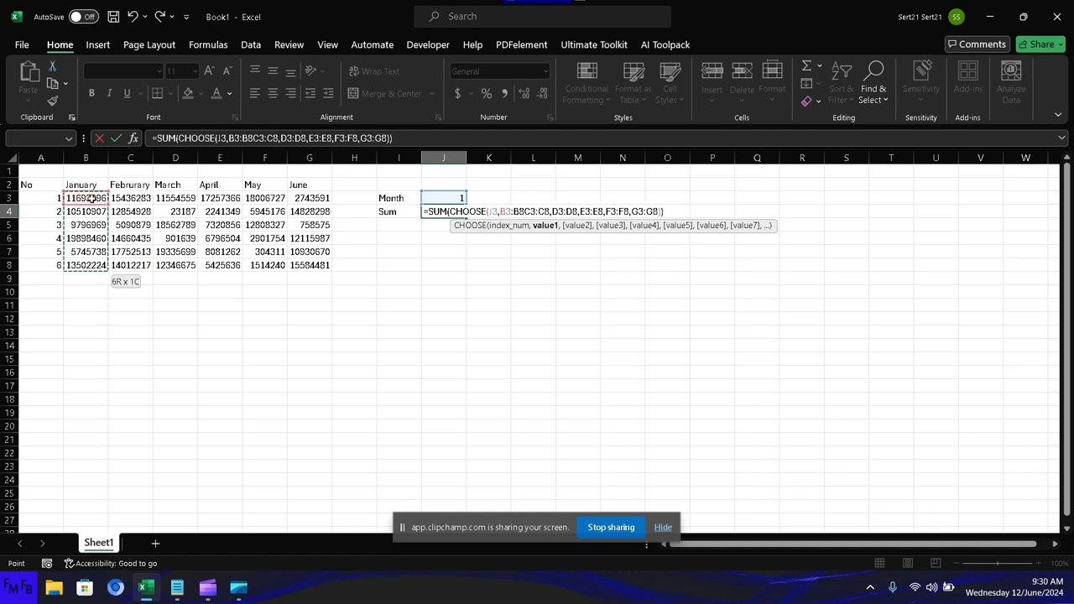
type(",")
key("Return")
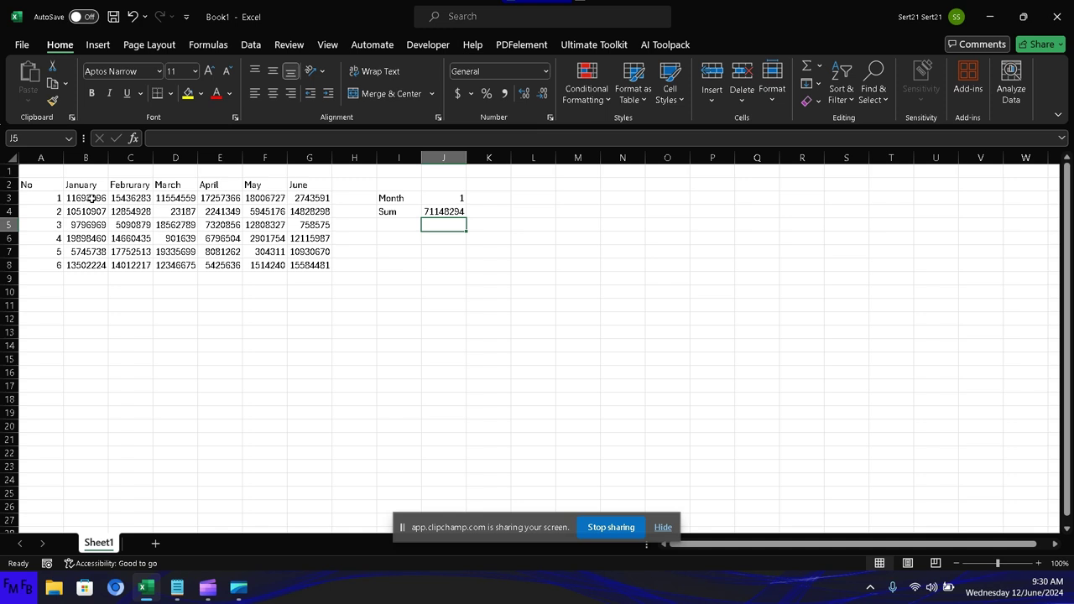
left_click(91, 198)
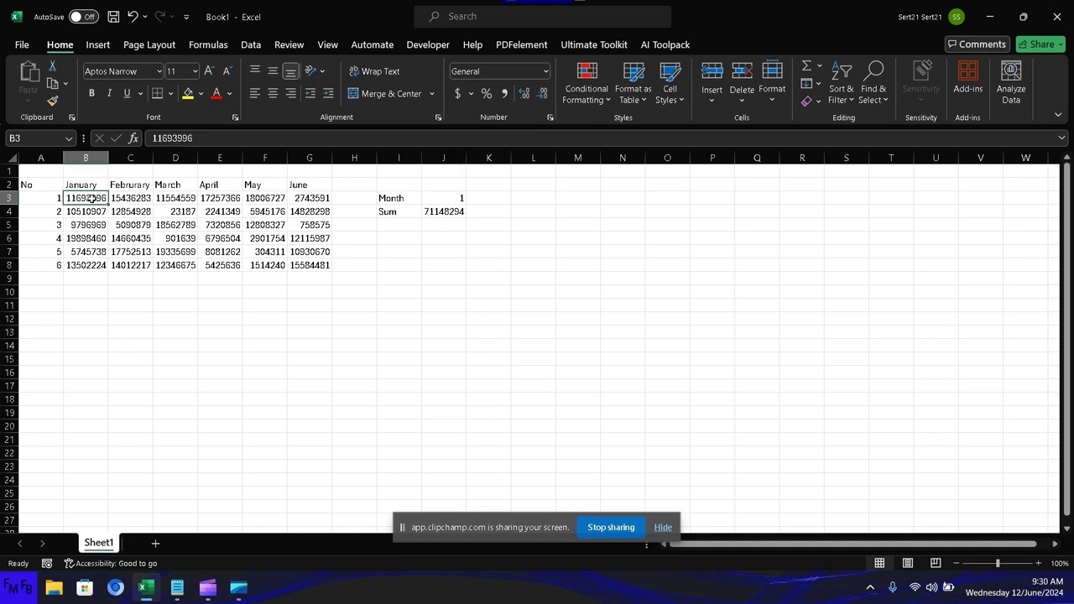
key("ctrl+shift+Down")
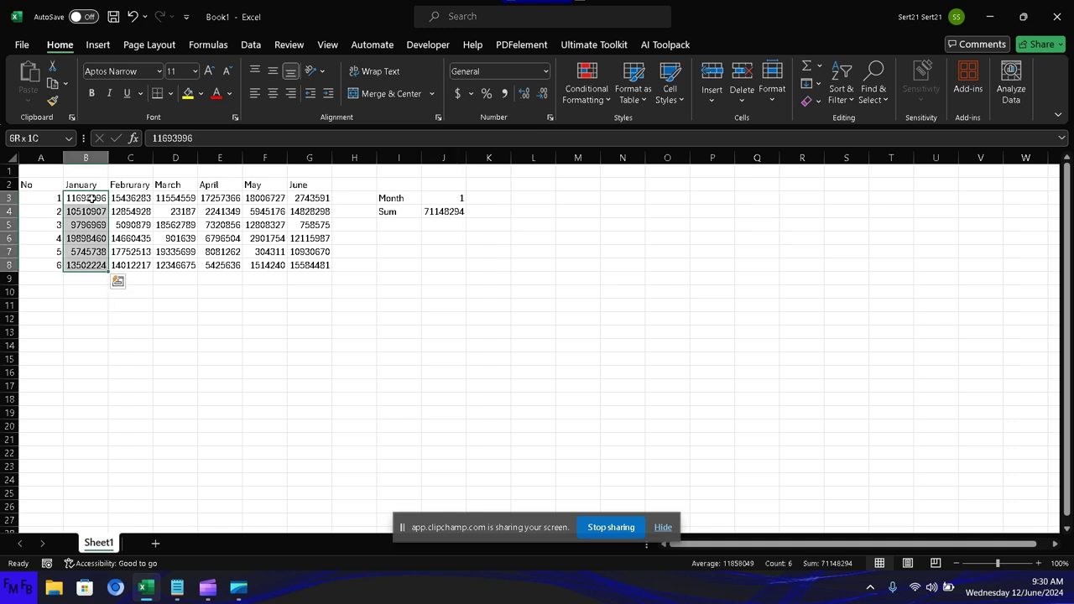